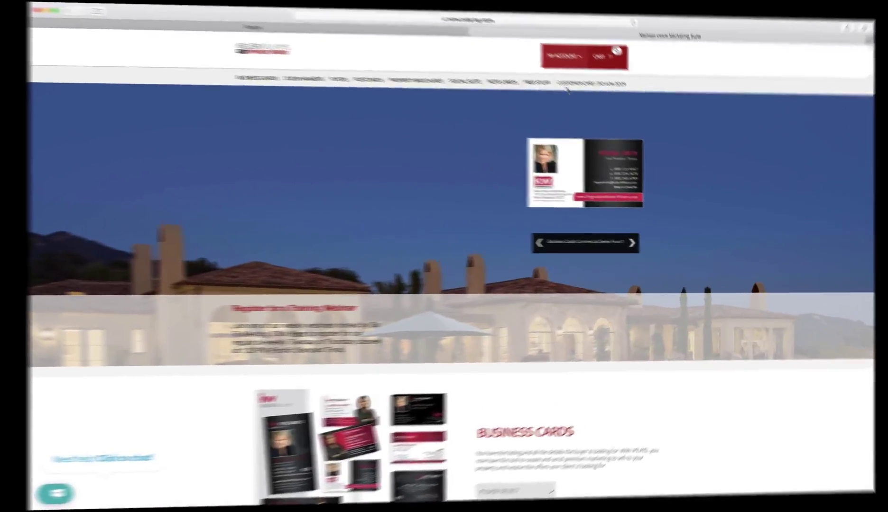
# - Open the TEMP WORK flyer from the flyers in My Saved Work for editing
pyautogui.click(546, 47)
pyautogui.click(540, 112)
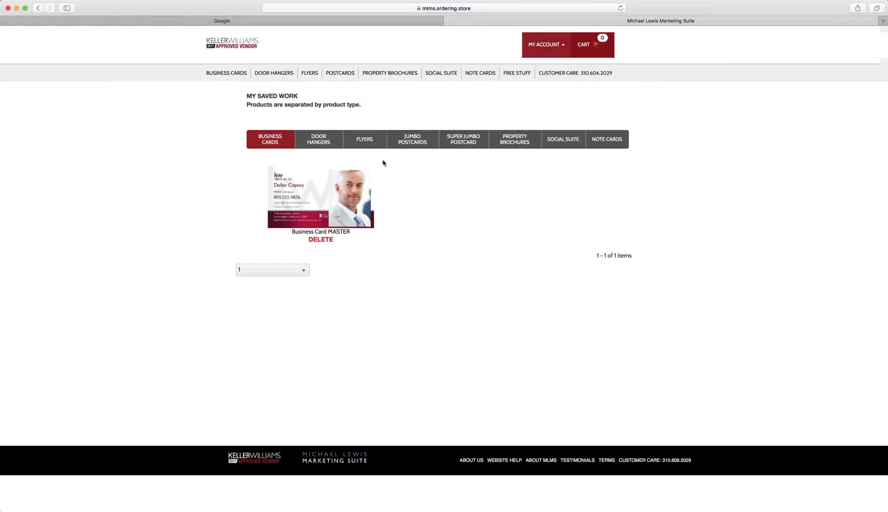
pyautogui.click(379, 148)
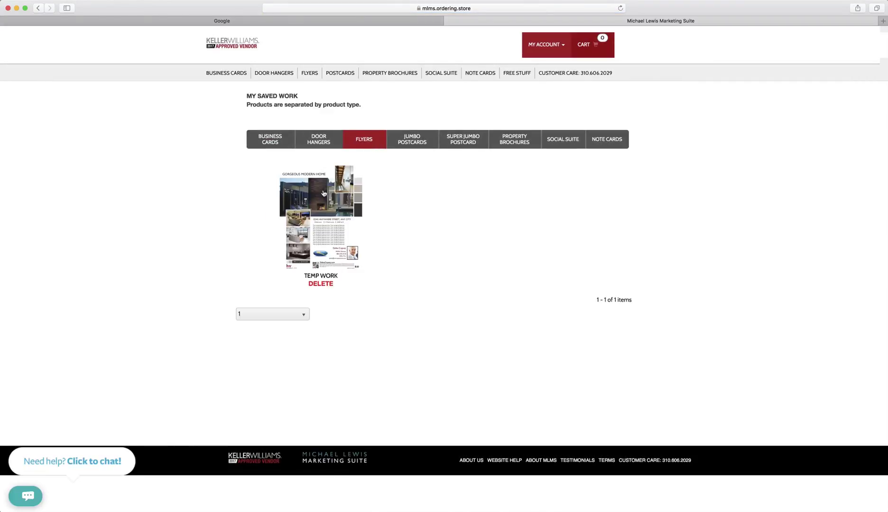
pyautogui.click(324, 193)
pyautogui.click(327, 288)
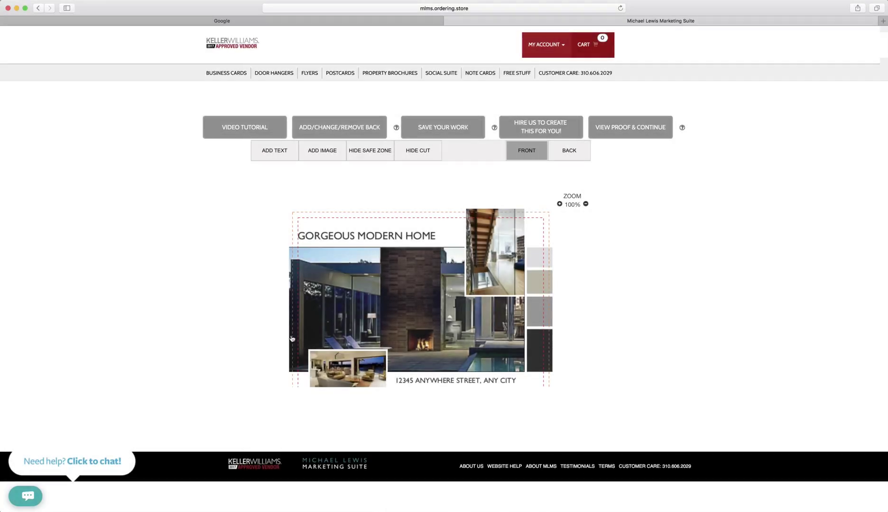
# - Add a new placeholder image to the front of the flyer and delete it
pyautogui.scroll(-2, 291, 338)
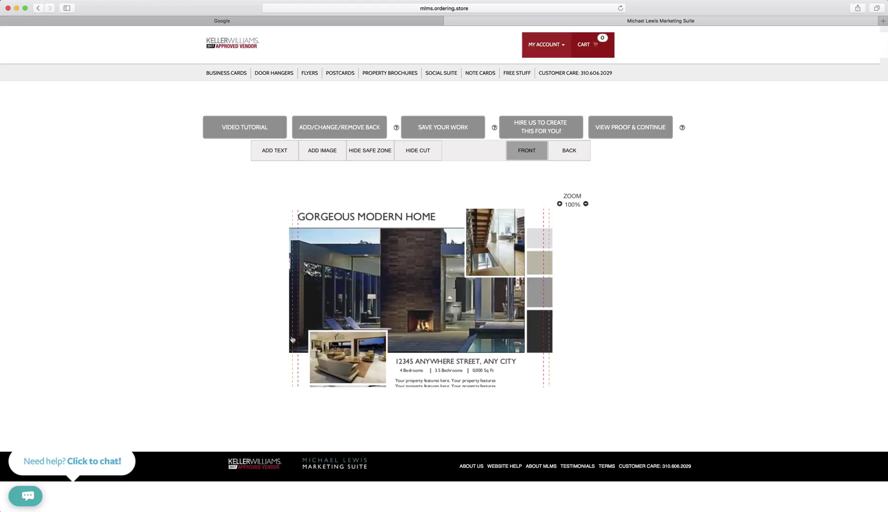
pyautogui.scroll(2, 294, 342)
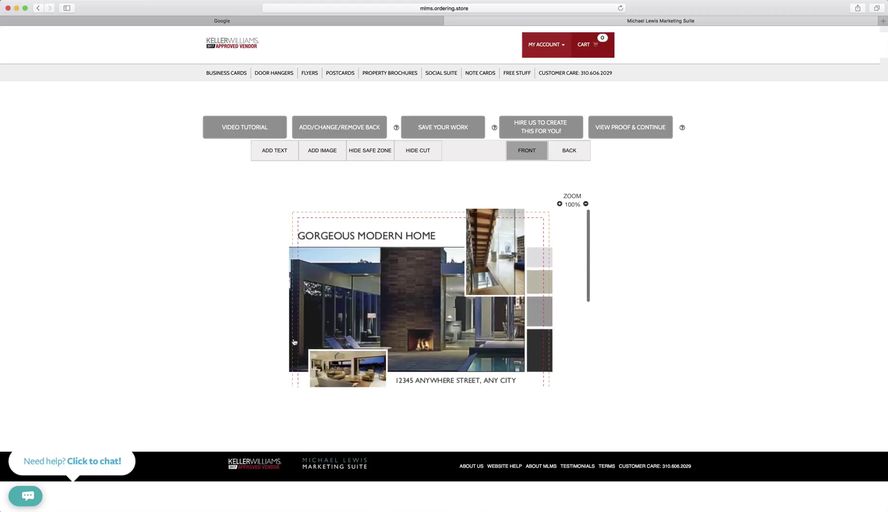
pyautogui.click(322, 151)
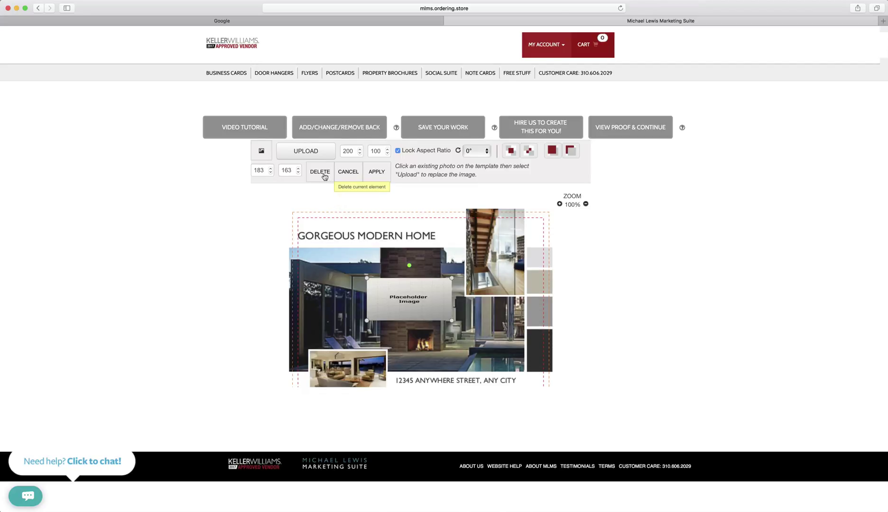
pyautogui.click(324, 175)
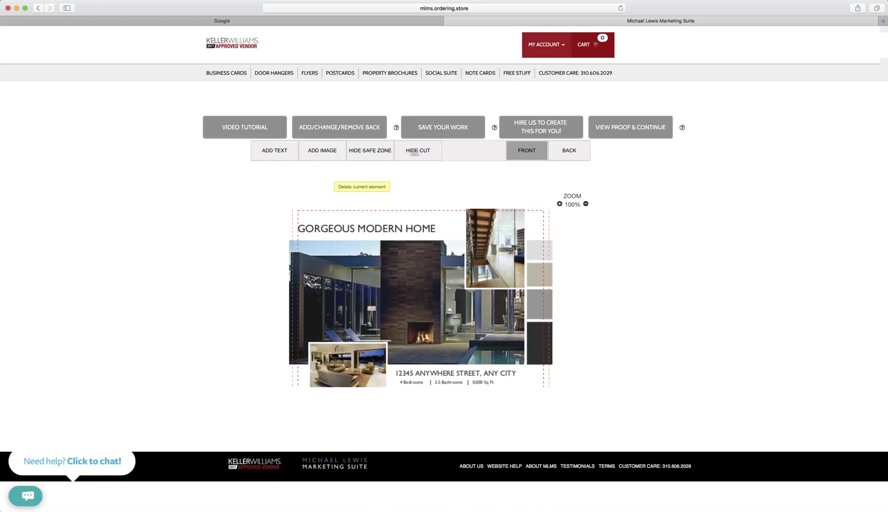
# - Open the large fireplace photo in the image editor and close it without inserting an image
pyautogui.click(394, 259)
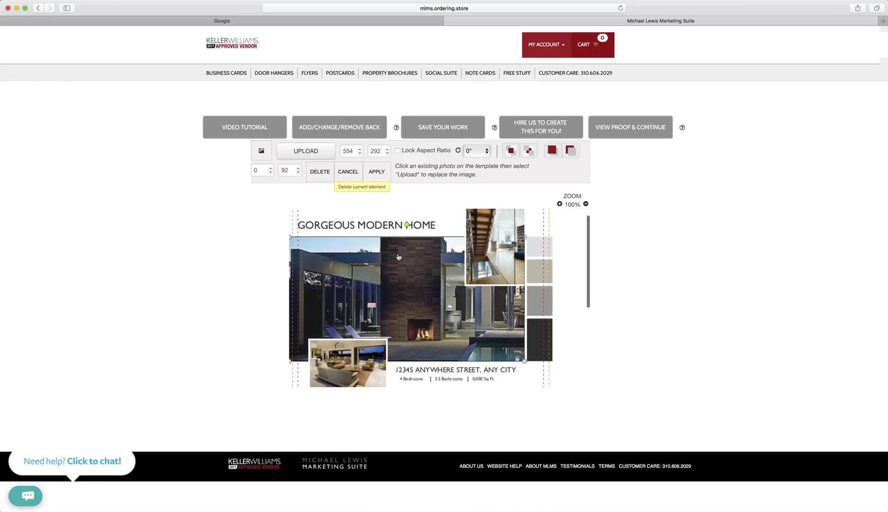
pyautogui.click(307, 151)
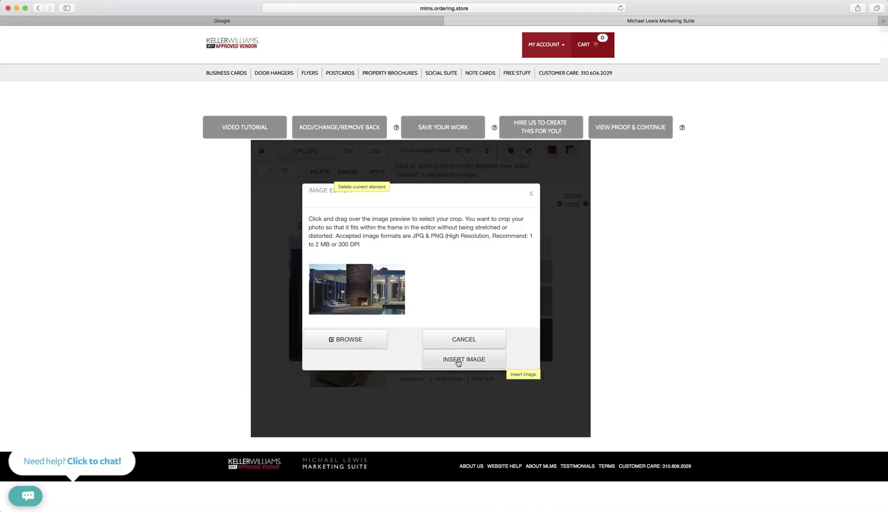
pyautogui.click(456, 341)
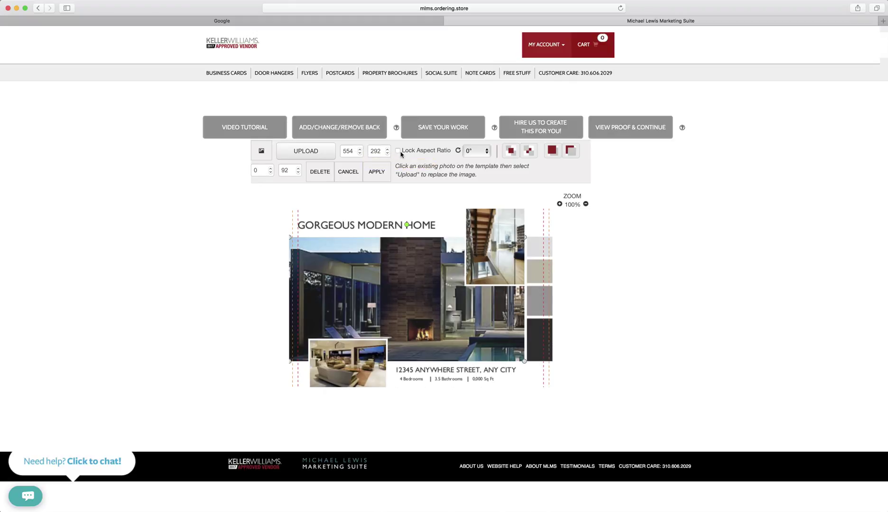
# - Rotate the large fireplace photo slightly clockwise by its rotation handle and apply the change
pyautogui.click(487, 157)
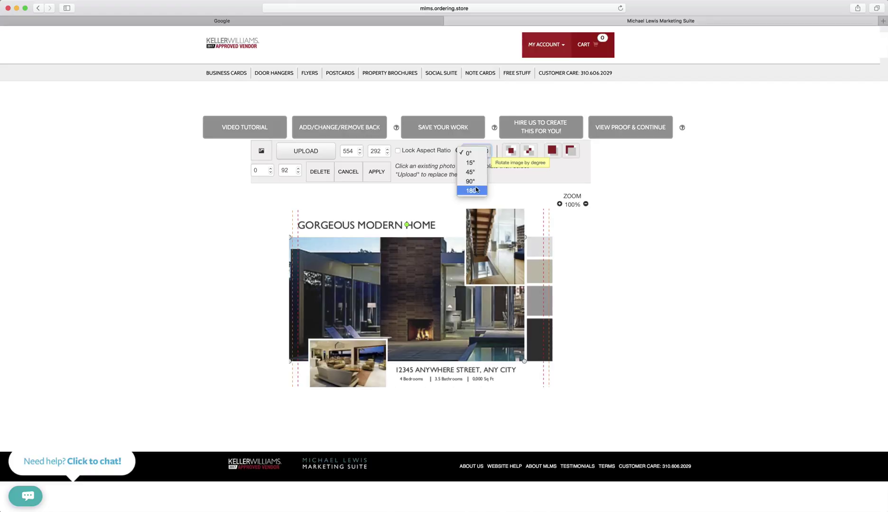
pyautogui.moveTo(406, 224)
pyautogui.mouseDown()
pyautogui.moveTo(375, 236)
pyautogui.moveTo(408, 225)
pyautogui.mouseUp()
pyautogui.click(397, 231)
pyautogui.click(397, 233)
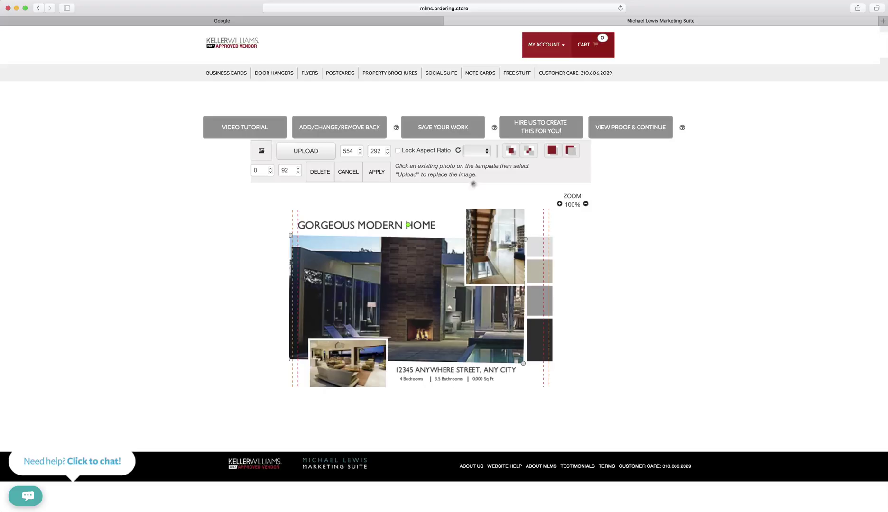
pyautogui.click(524, 155)
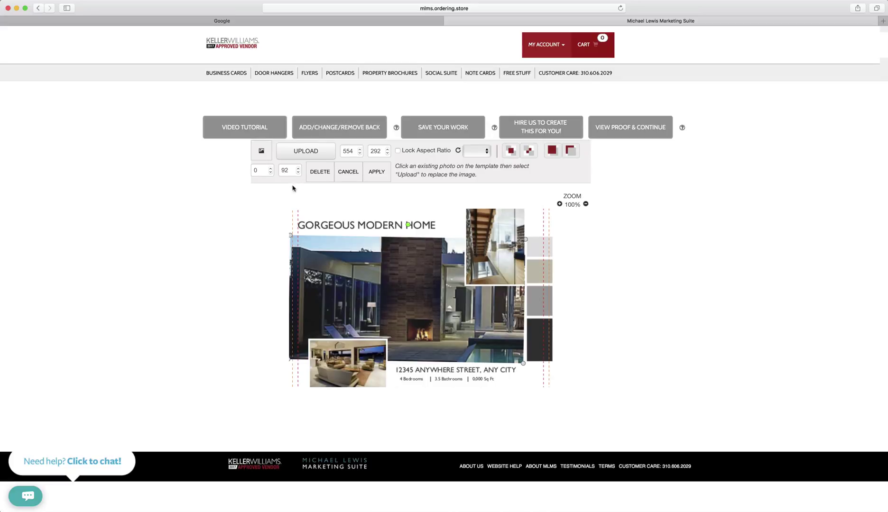
pyautogui.click(374, 179)
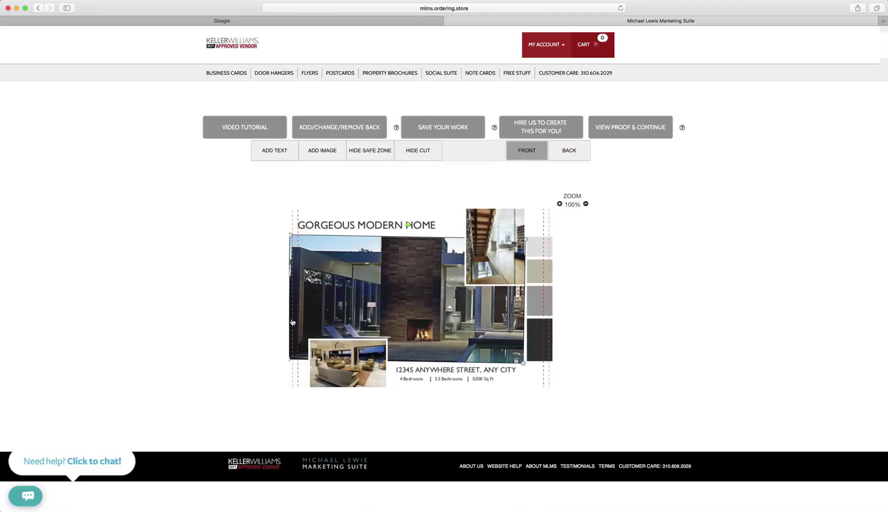
# - Replace the small living-room photo below the main picture with Staircase.jpeg from the House folder
pyautogui.scroll(-1, 292, 323)
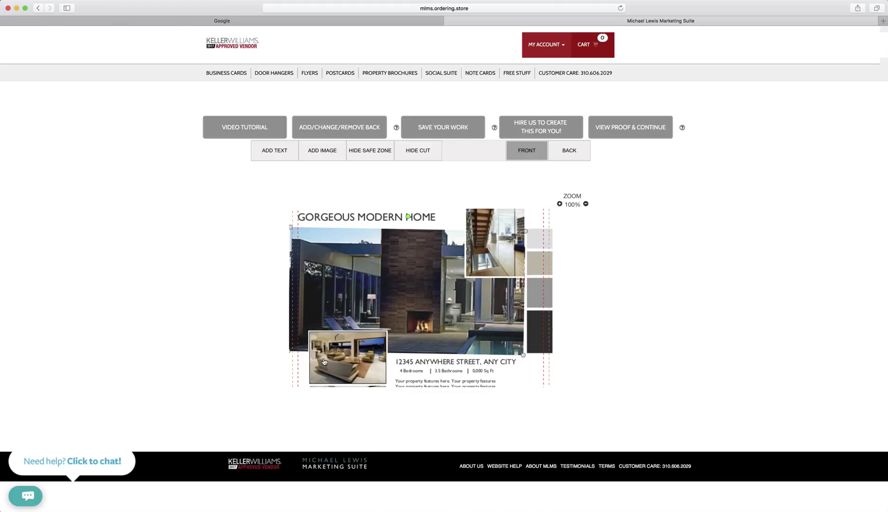
pyautogui.click(324, 362)
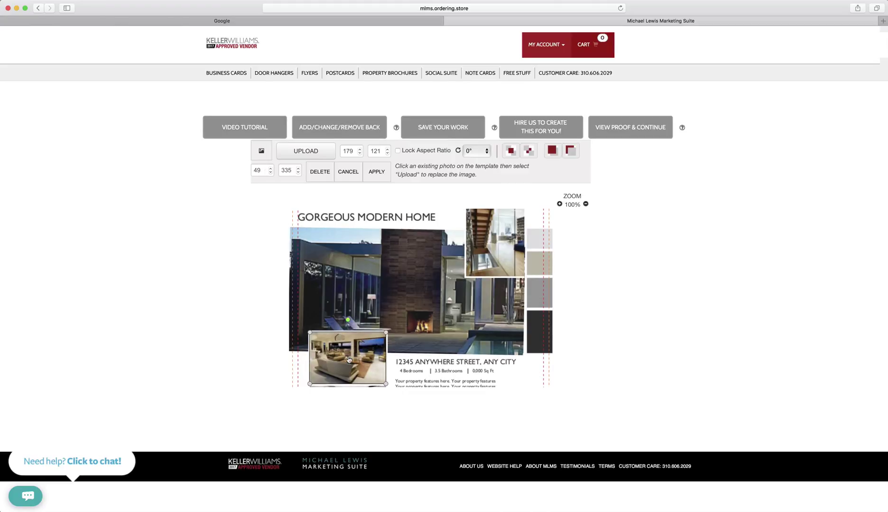
pyautogui.click(308, 157)
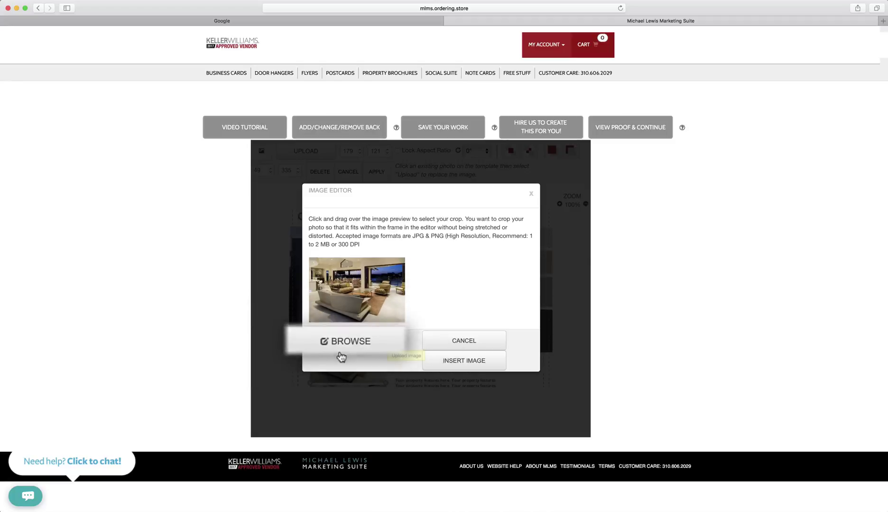
pyautogui.click(341, 346)
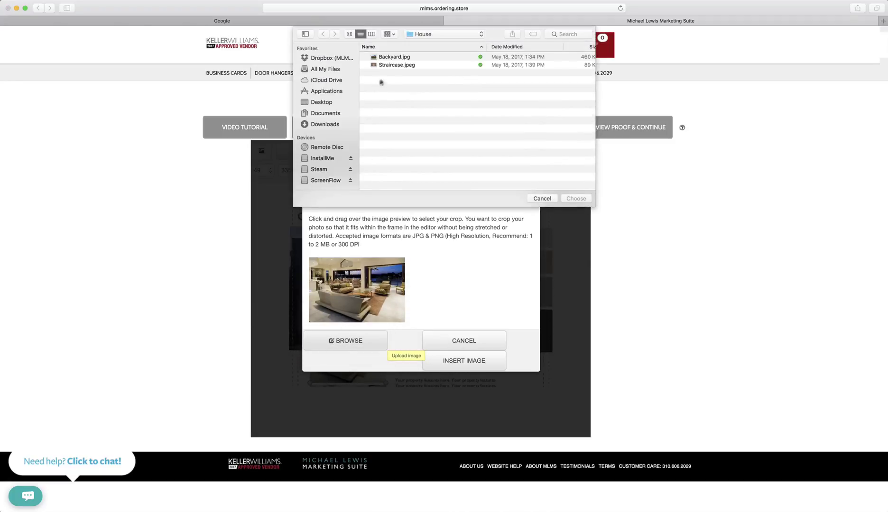
pyautogui.click(393, 68)
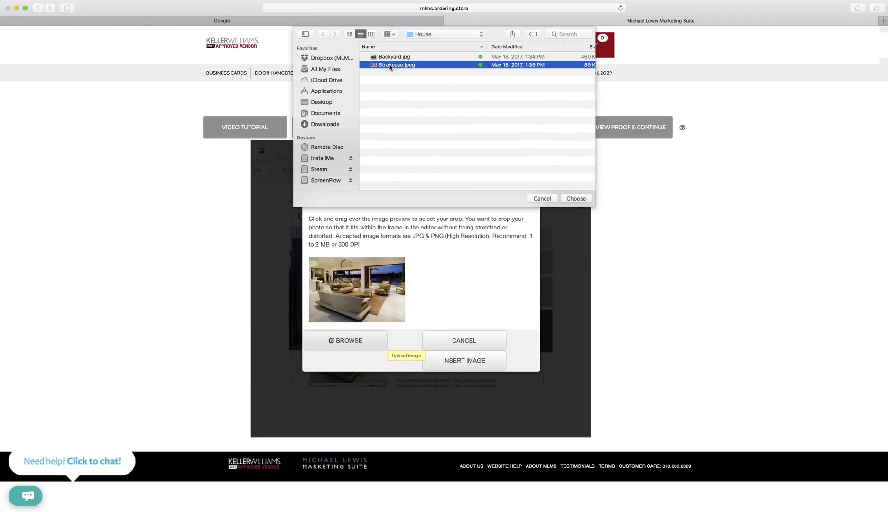
pyautogui.click(576, 202)
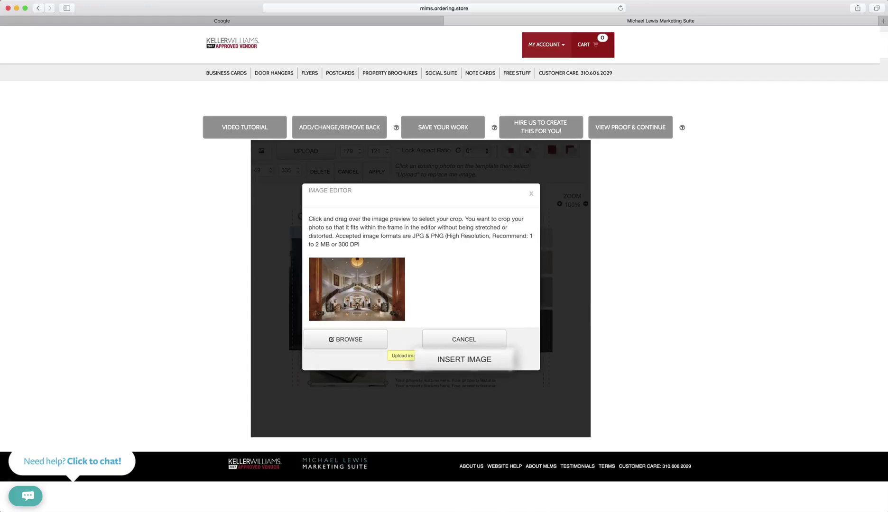
pyautogui.click(469, 363)
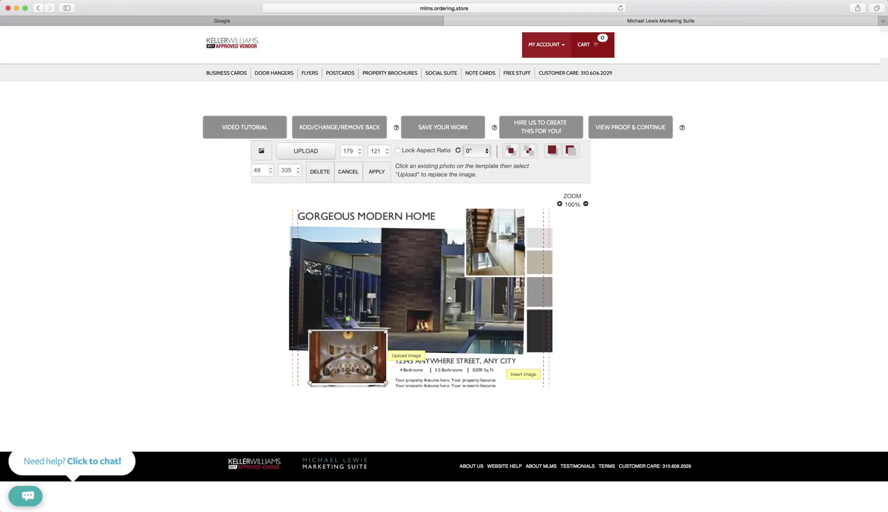
# - Replace the large fireplace photo with Staircase.jpeg from the House folder
pyautogui.click(398, 288)
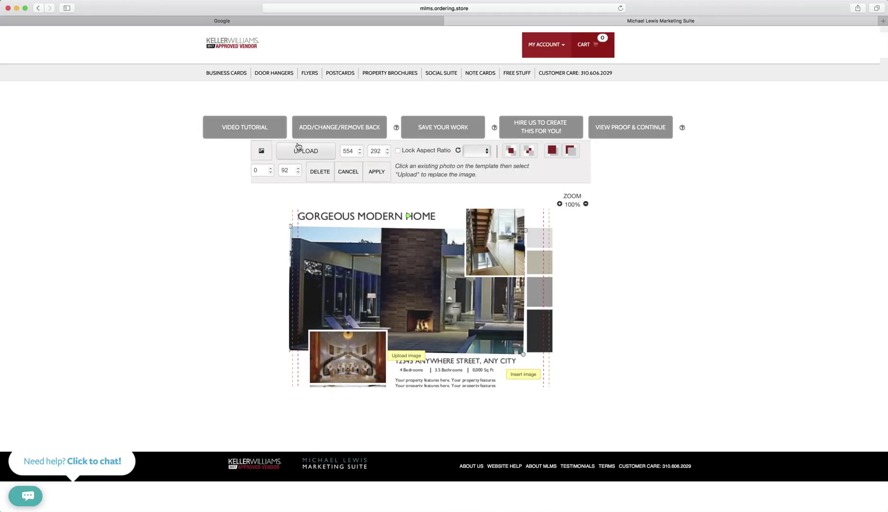
pyautogui.click(298, 150)
pyautogui.click(357, 339)
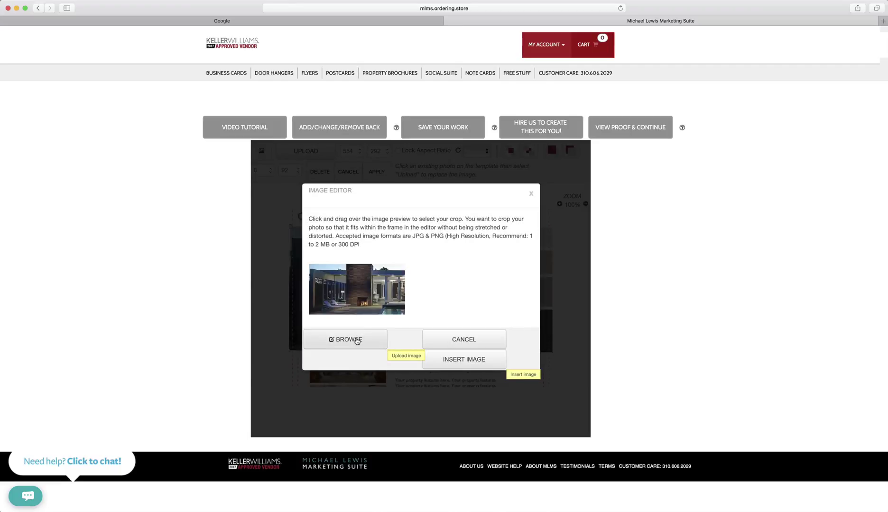
pyautogui.click(392, 65)
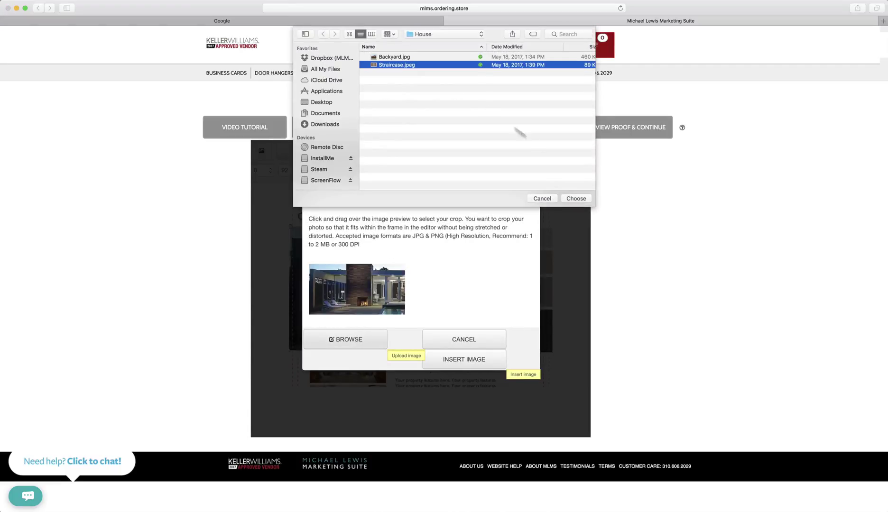
pyautogui.click(578, 198)
pyautogui.click(477, 358)
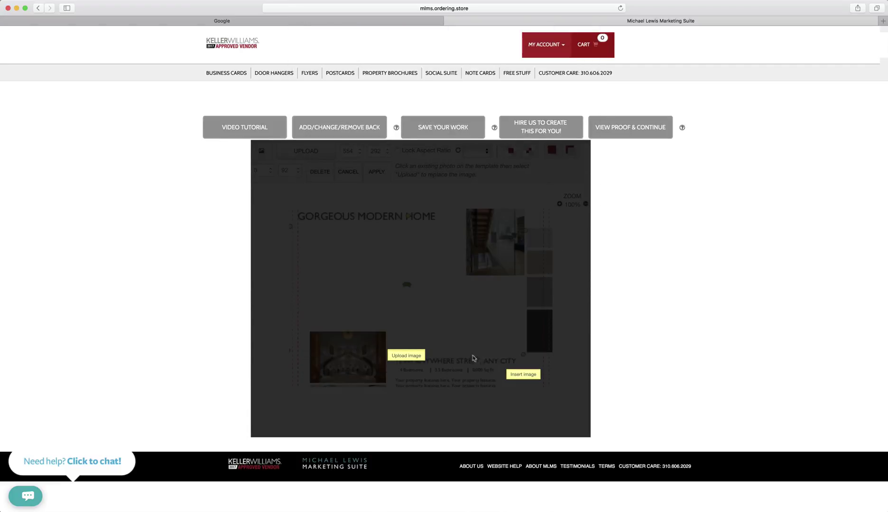
# - Replace the tall staircase photo at the flyer's upper right with Staircase.jpeg from the House folder
pyautogui.click(327, 155)
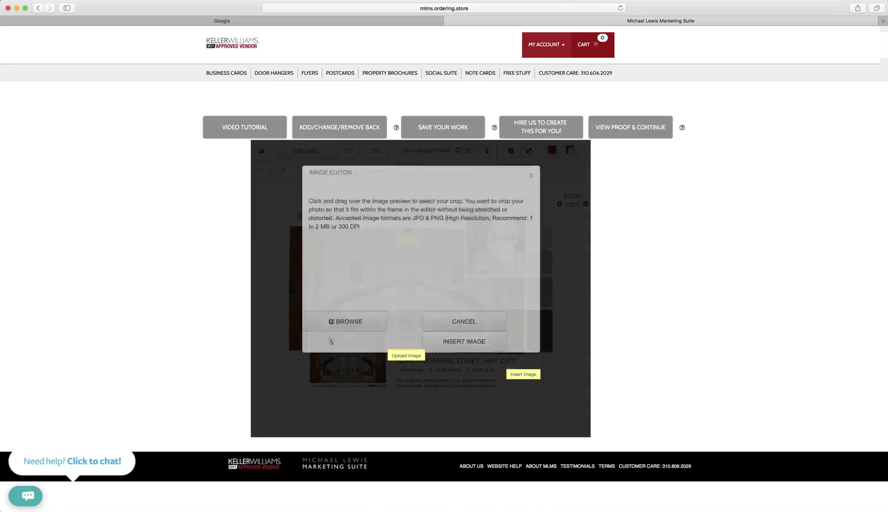
pyautogui.click(335, 339)
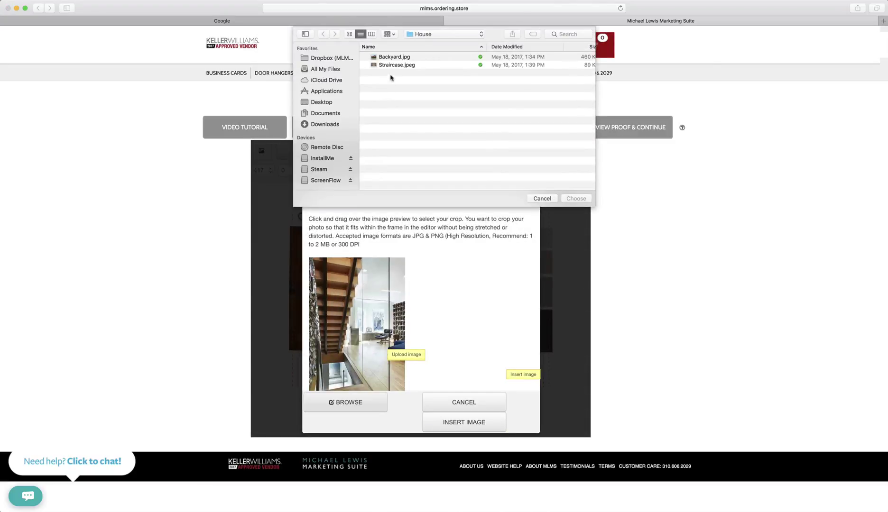
pyautogui.click(399, 67)
pyautogui.click(568, 199)
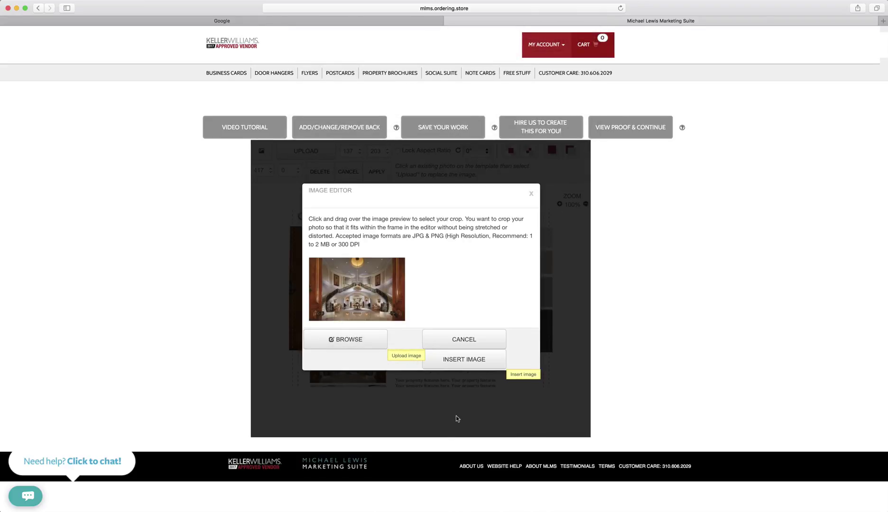
pyautogui.click(462, 366)
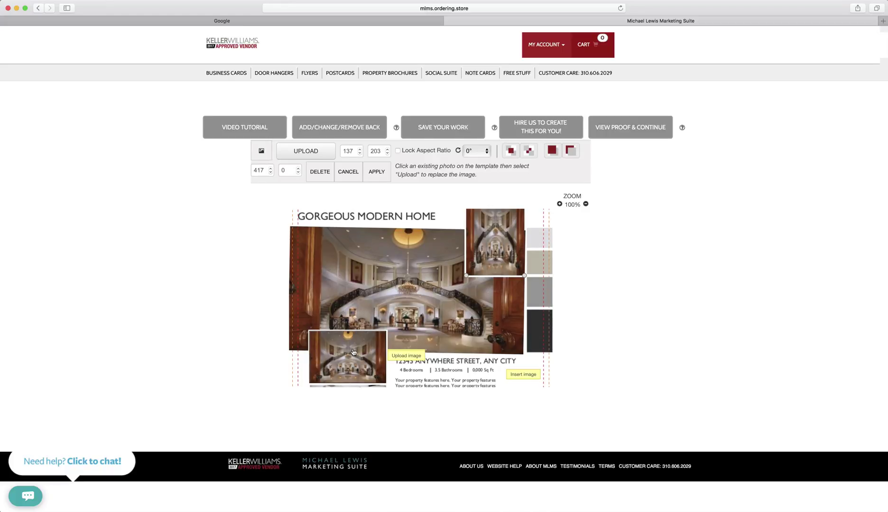
# - Open the small staircase photo below the main picture for cropping and draw a crop area over its middle
pyautogui.scroll(-1, 352, 354)
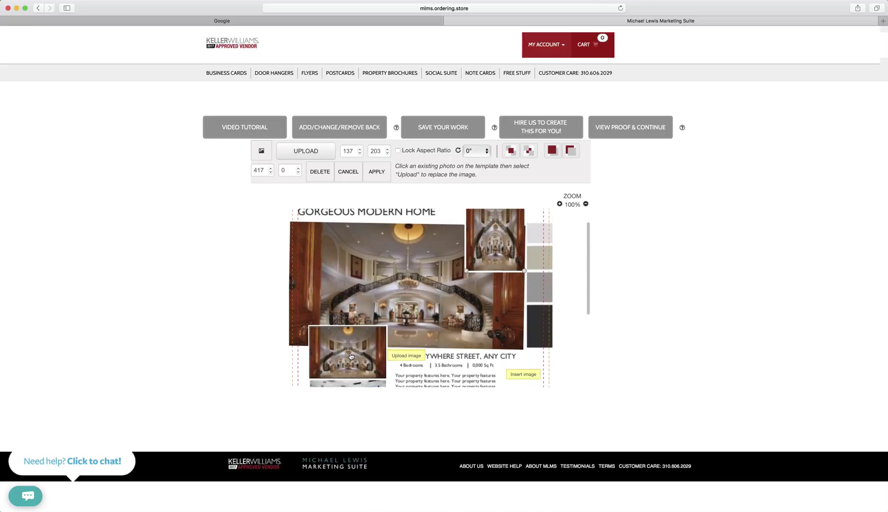
pyautogui.click(351, 357)
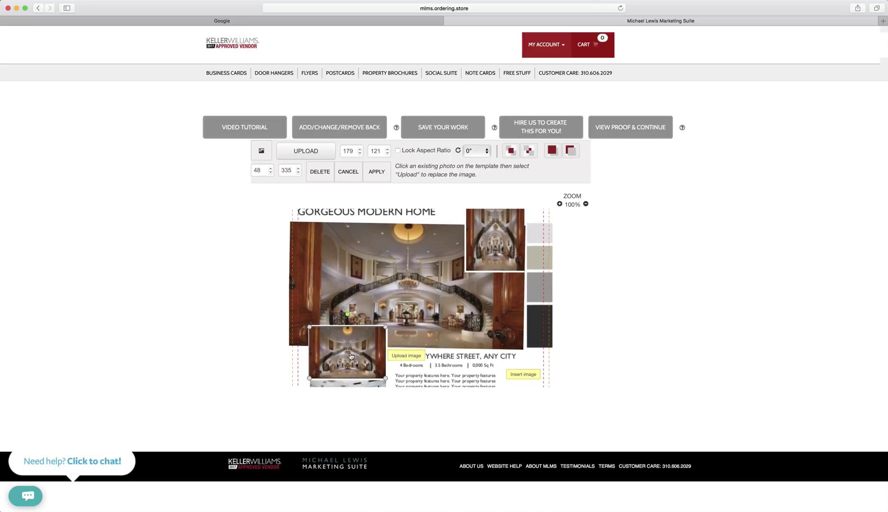
pyautogui.click(306, 151)
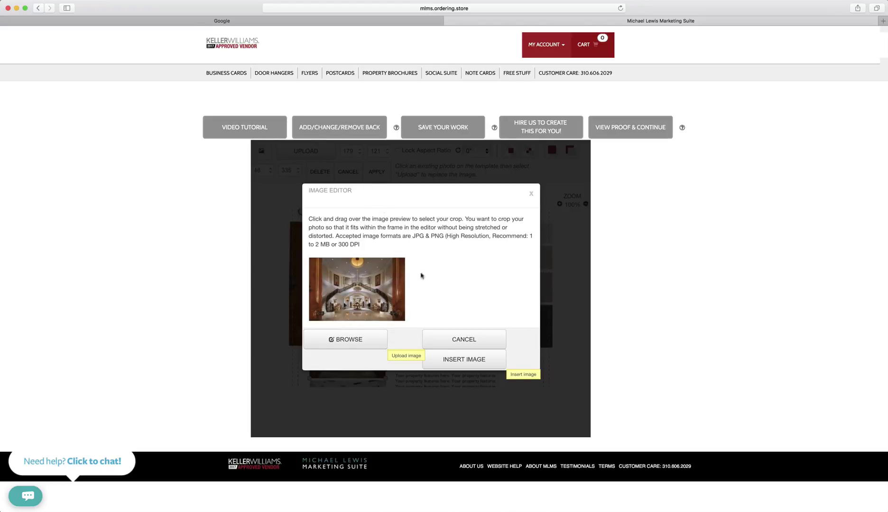
pyautogui.click(416, 290)
pyautogui.moveTo(411, 287); pyautogui.dragTo(400, 288)
pyautogui.moveTo(316, 265); pyautogui.dragTo(316, 265)
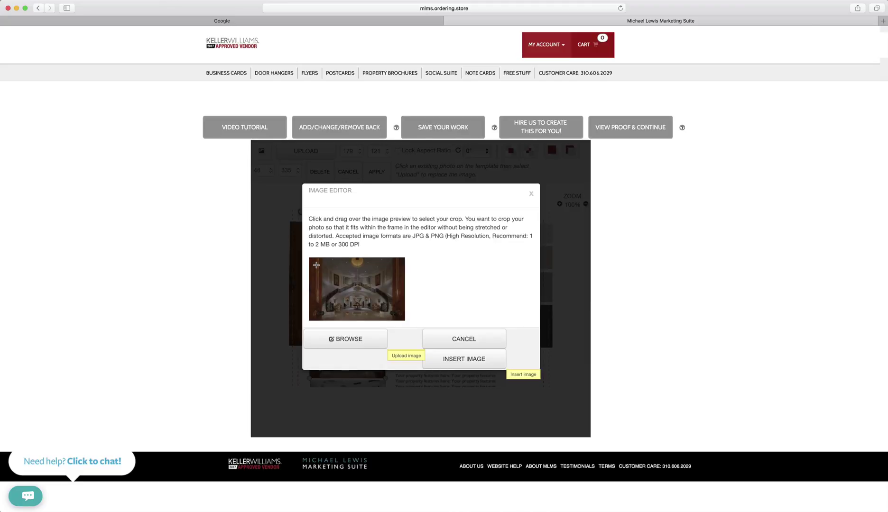
pyautogui.moveTo(331, 278); pyautogui.dragTo(387, 311)
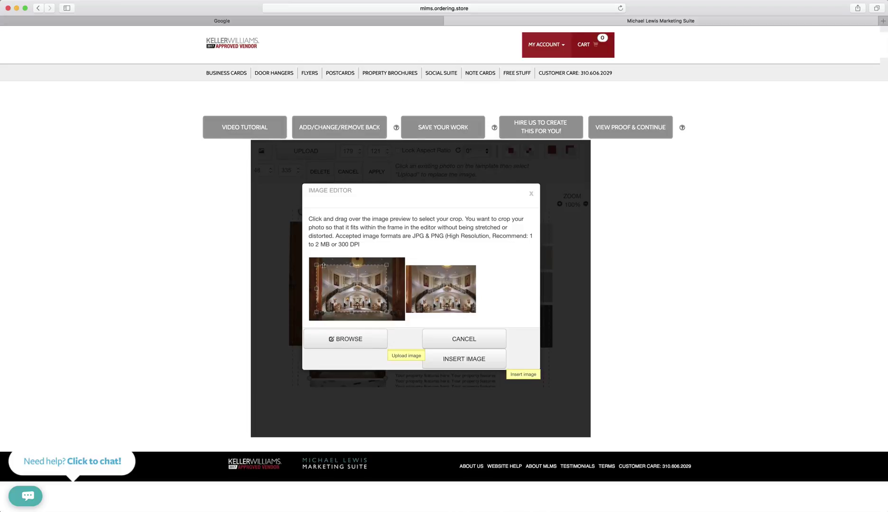
# - Expand the small photo's crop area to nearly the whole image, center it and insert the cropped image
pyautogui.moveTo(317, 264); pyautogui.dragTo(291, 220)
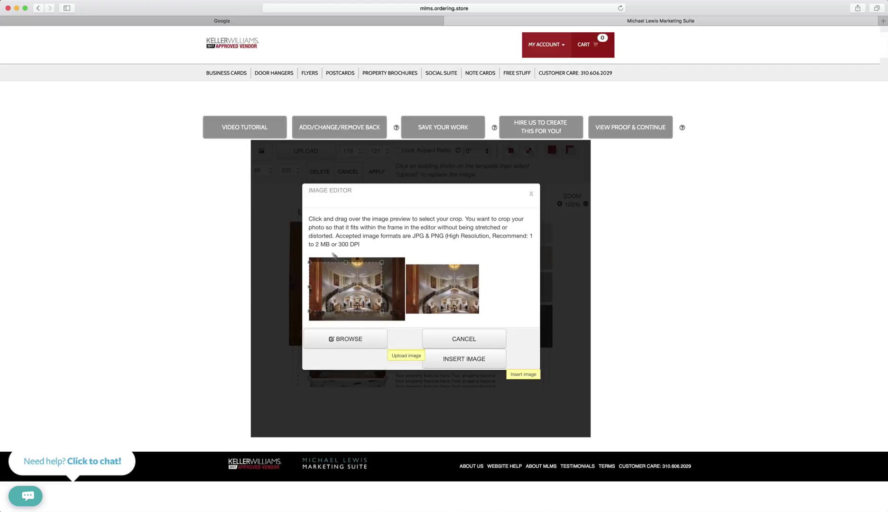
pyautogui.moveTo(389, 317); pyautogui.dragTo(423, 327)
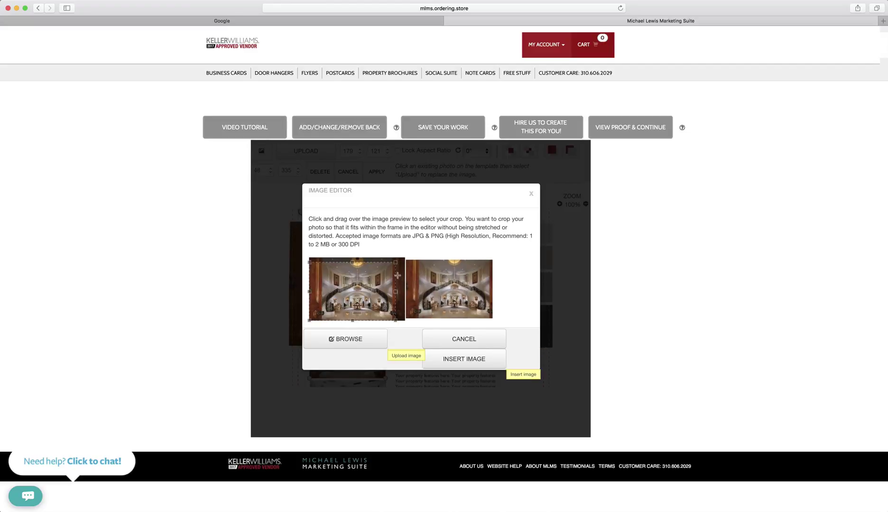
pyautogui.moveTo(395, 261); pyautogui.dragTo(407, 256)
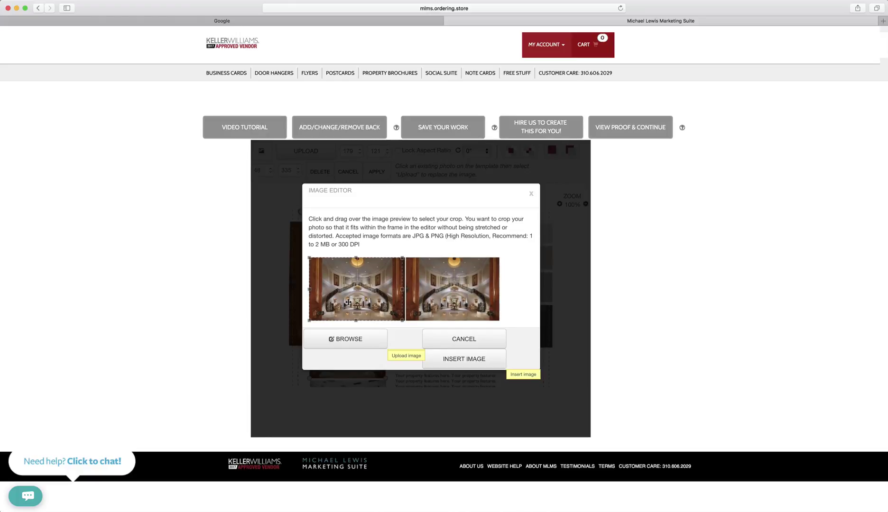
pyautogui.moveTo(348, 302); pyautogui.dragTo(355, 302)
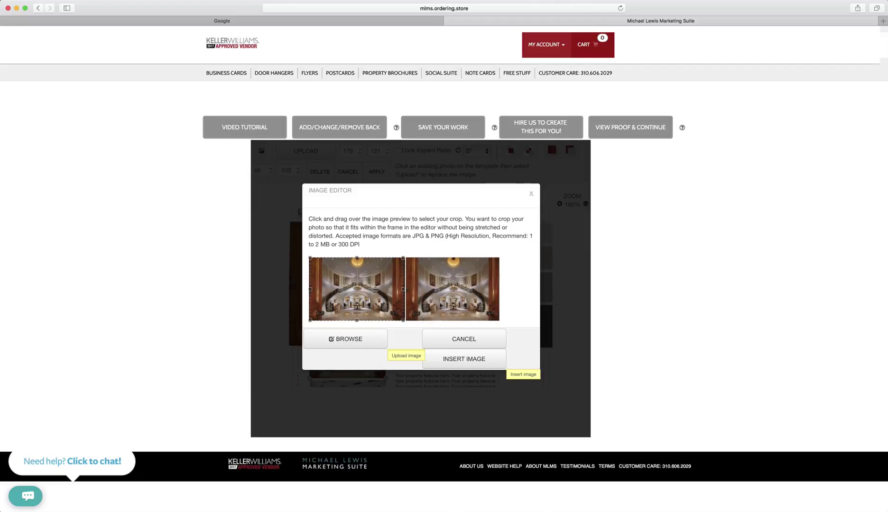
pyautogui.click(464, 359)
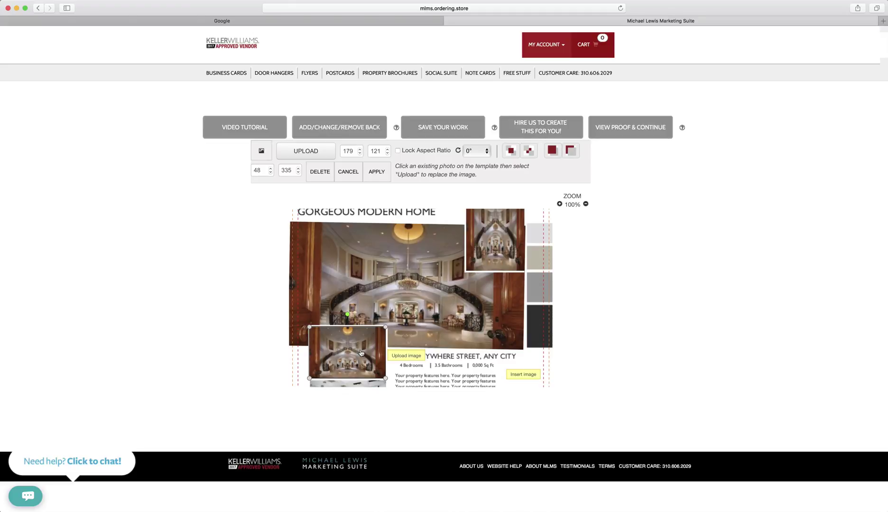
# - Crop the small staircase photo again with a landscape selection enlarged to nearly the full image, and insert it
pyautogui.click(307, 152)
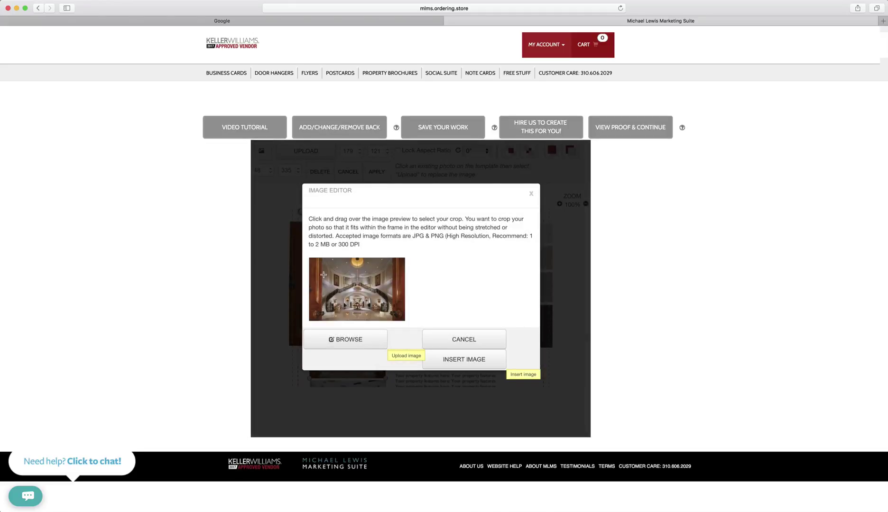
pyautogui.moveTo(326, 268); pyautogui.dragTo(379, 307)
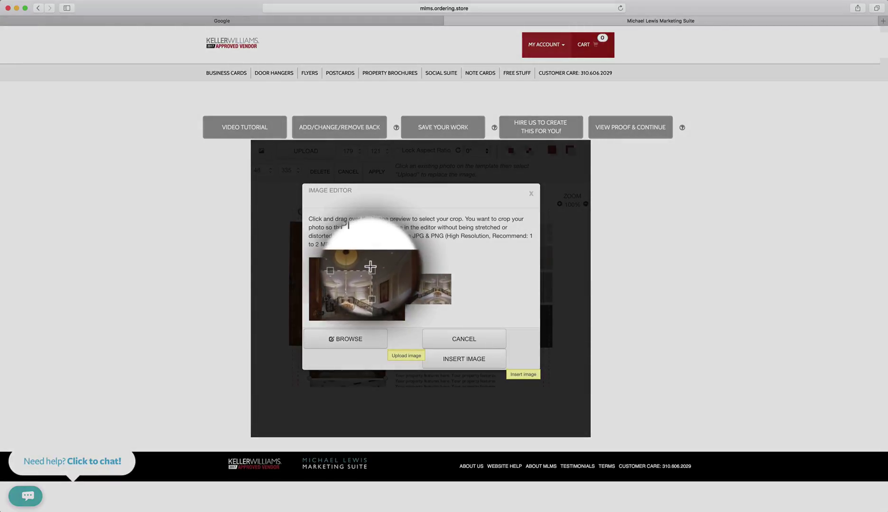
pyautogui.moveTo(348, 267); pyautogui.dragTo(403, 321)
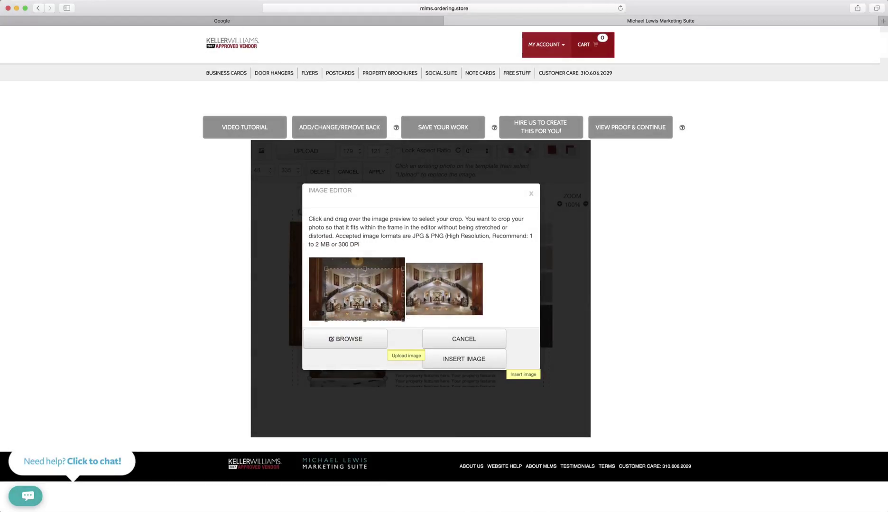
pyautogui.moveTo(327, 271); pyautogui.dragTo(309, 258)
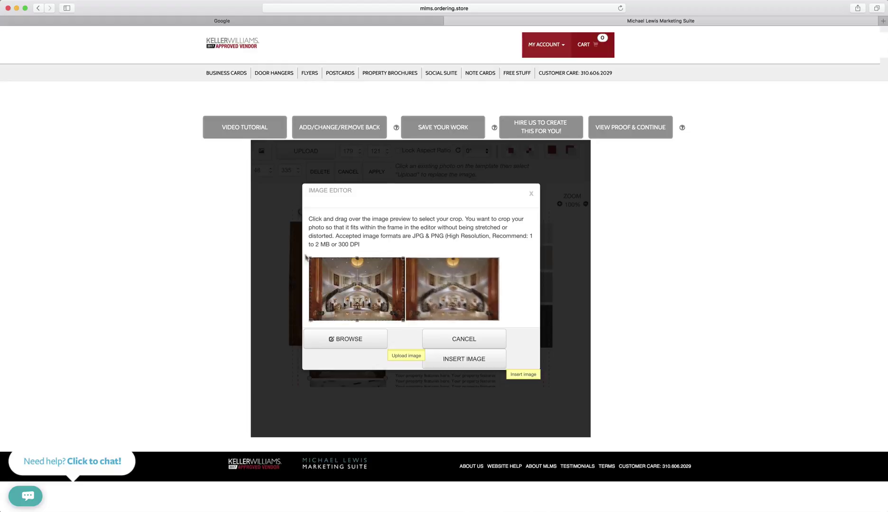
pyautogui.click(463, 359)
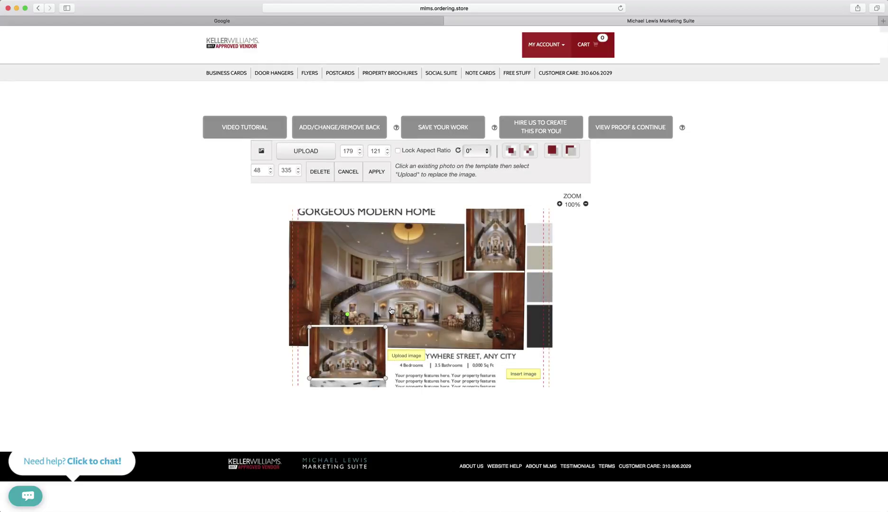
# - Crop the large staircase photo to a full-width landscape area along the image's lower edge and insert it
pyautogui.click(430, 292)
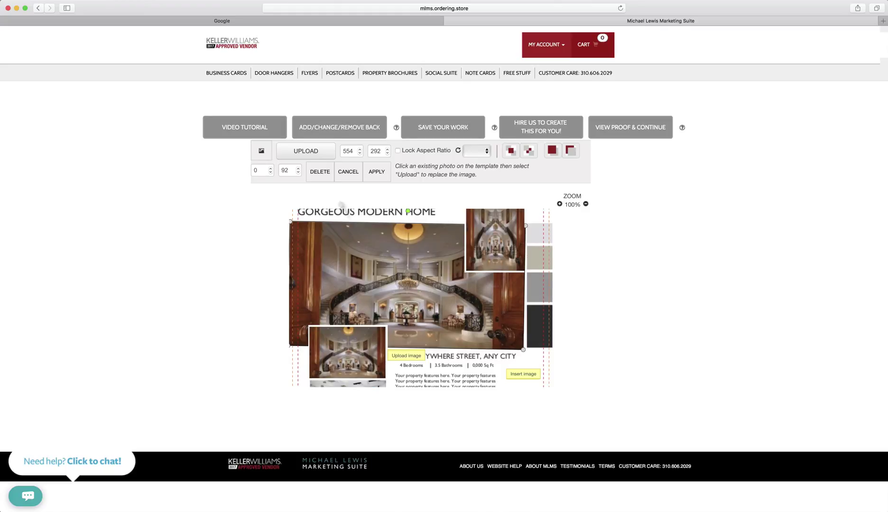
pyautogui.click(298, 153)
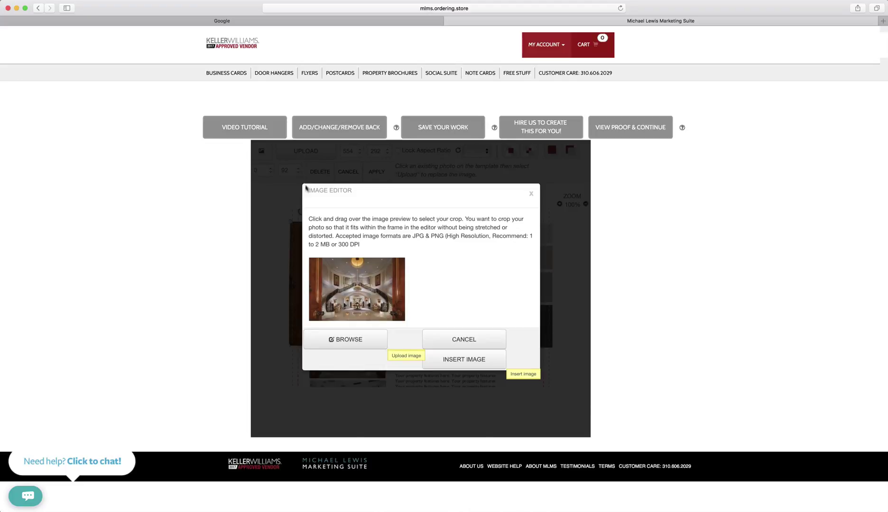
pyautogui.moveTo(310, 259); pyautogui.dragTo(429, 309)
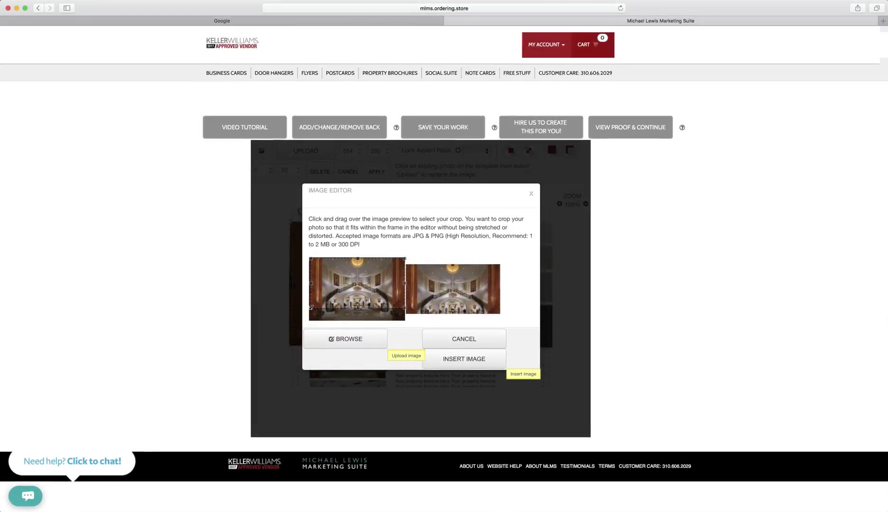
pyautogui.moveTo(314, 309); pyautogui.dragTo(305, 312)
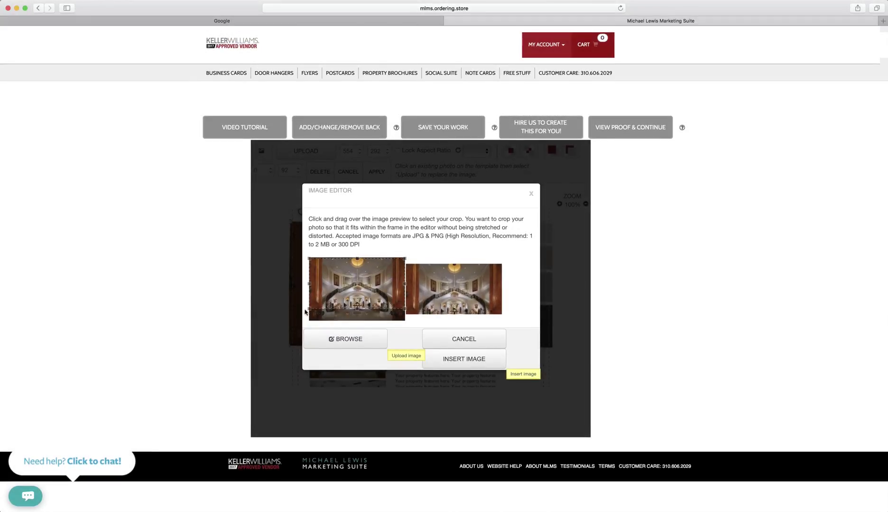
pyautogui.moveTo(362, 277); pyautogui.dragTo(360, 290)
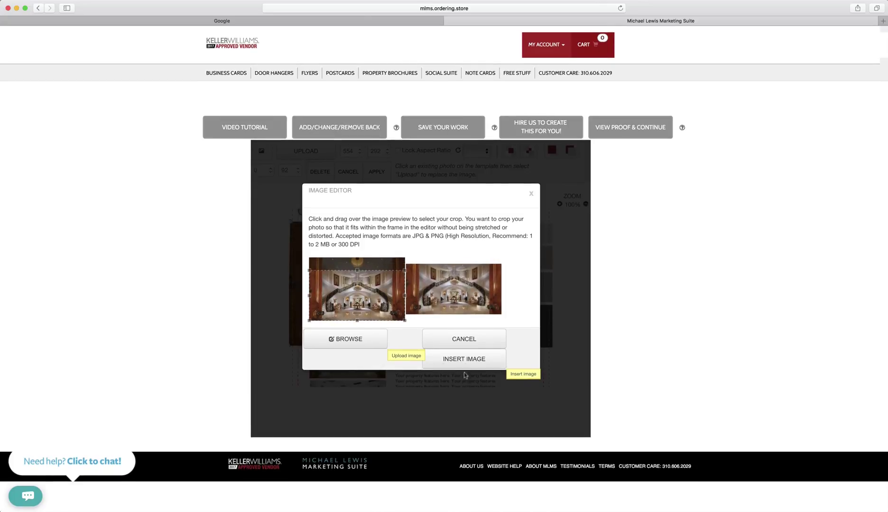
pyautogui.click(466, 360)
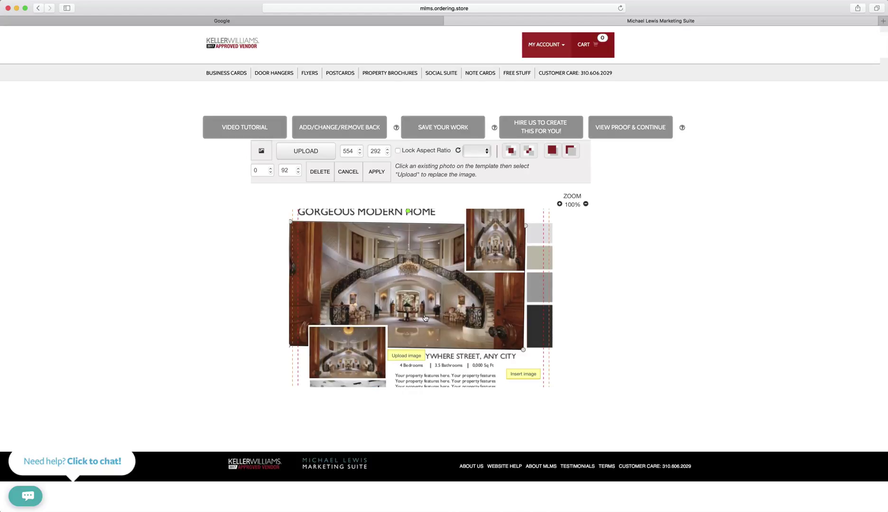
# - Crop the tall staircase photo at the flyer's upper right to a centered, full-height portrait area and insert it
pyautogui.click(486, 252)
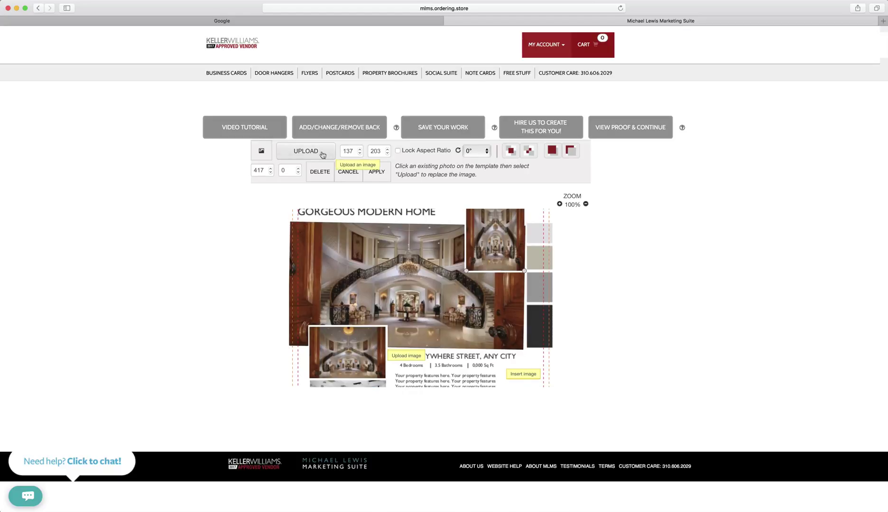
pyautogui.scroll(2, 528, 243)
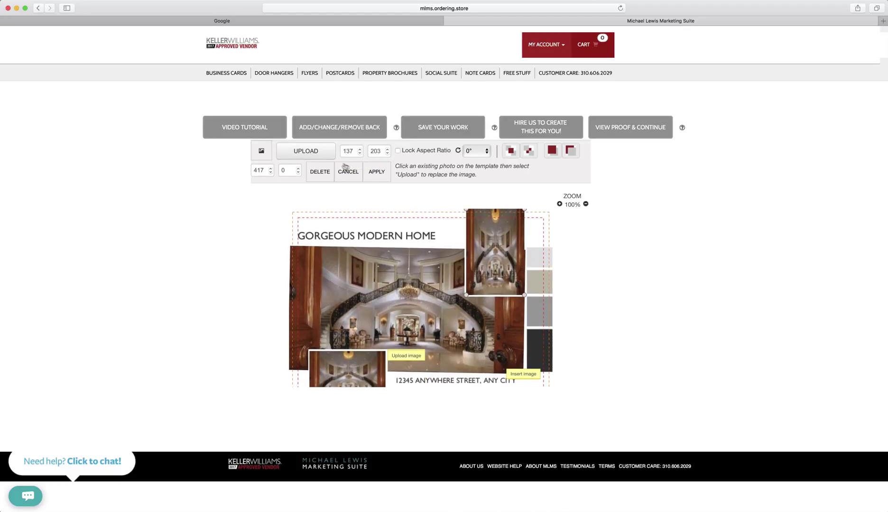
pyautogui.click(324, 157)
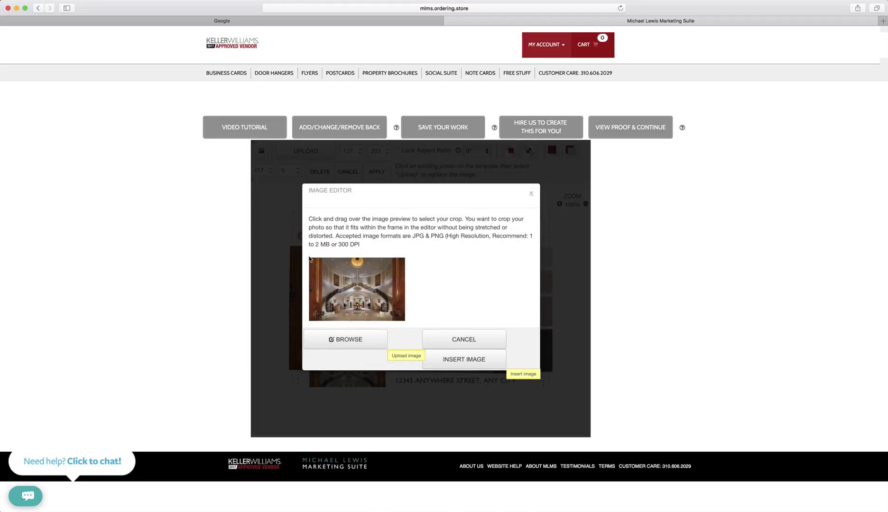
pyautogui.moveTo(309, 258); pyautogui.dragTo(351, 314)
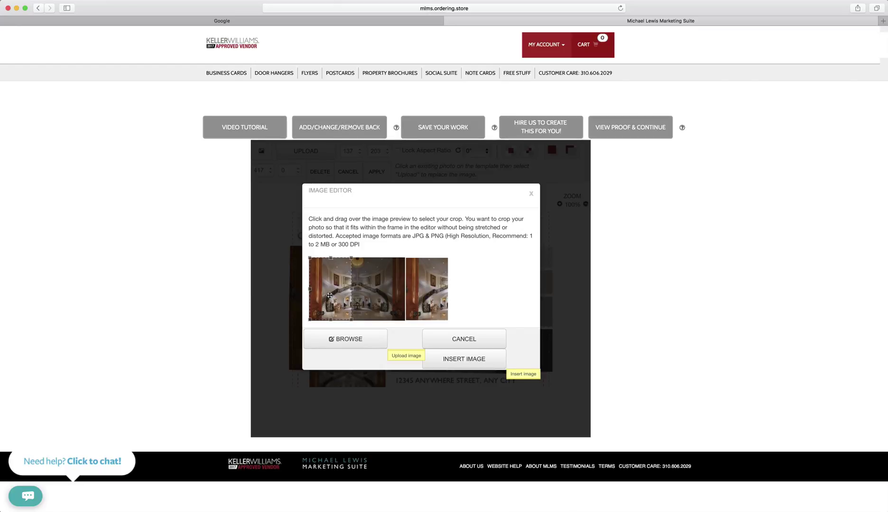
pyautogui.moveTo(330, 295); pyautogui.dragTo(356, 298)
pyautogui.scroll(-1, 355, 297)
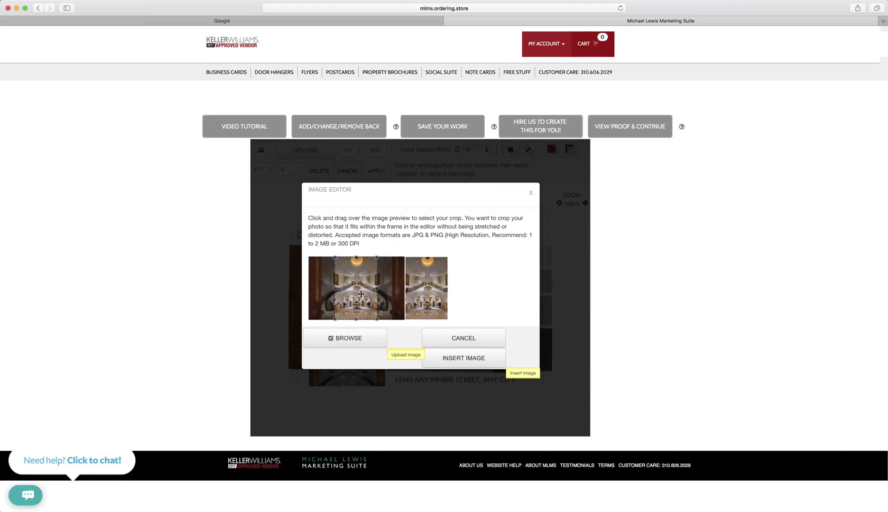
pyautogui.click(456, 365)
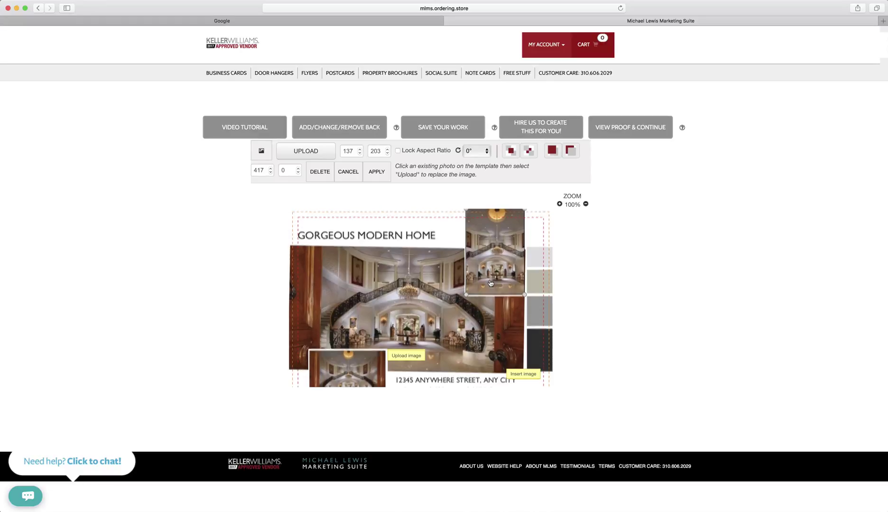
# - Delete the large staircase photo from the flyer
pyautogui.scroll(-1, 484, 248)
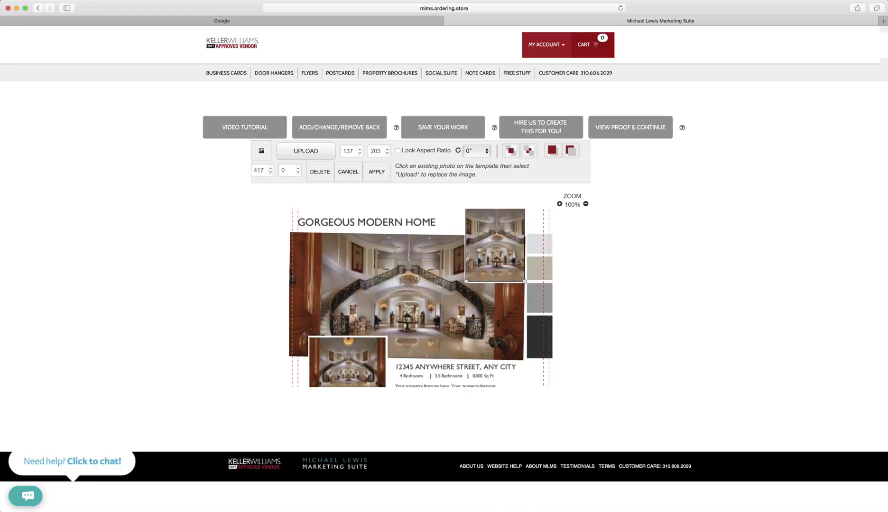
pyautogui.click(346, 276)
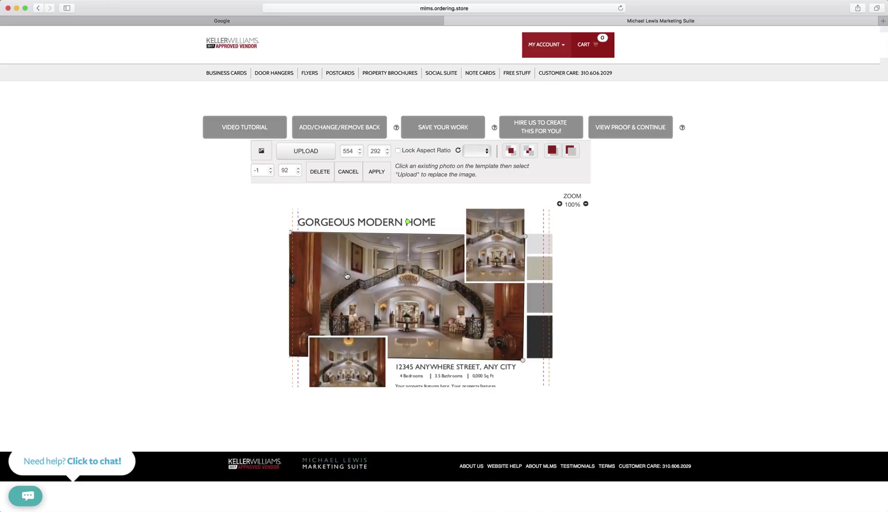
pyautogui.click(315, 169)
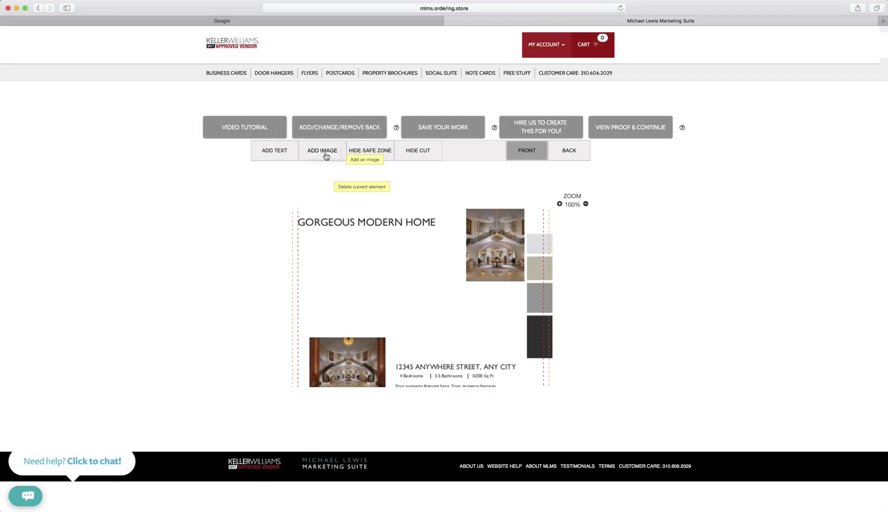
# - Add a placeholder image in the empty main photo area, sized about 555 by 248 and positioned at about -1, 90
pyautogui.click(326, 156)
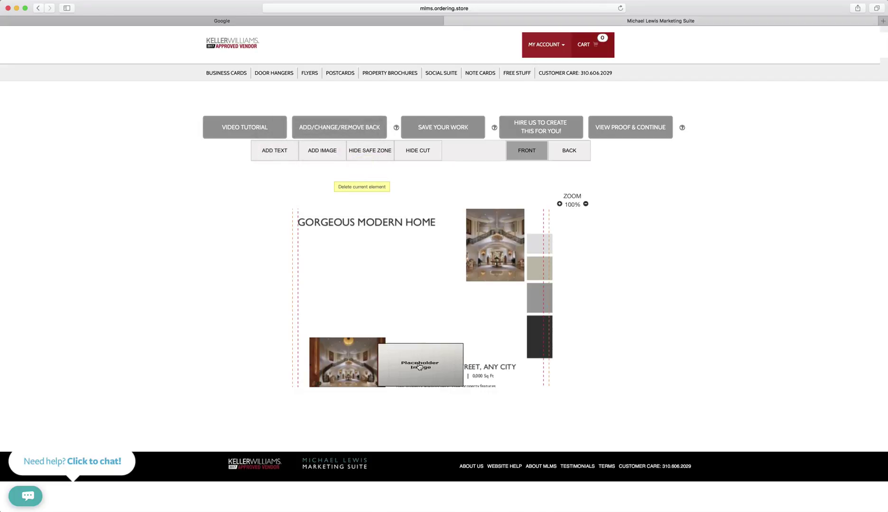
pyautogui.moveTo(419, 364); pyautogui.dragTo(343, 268)
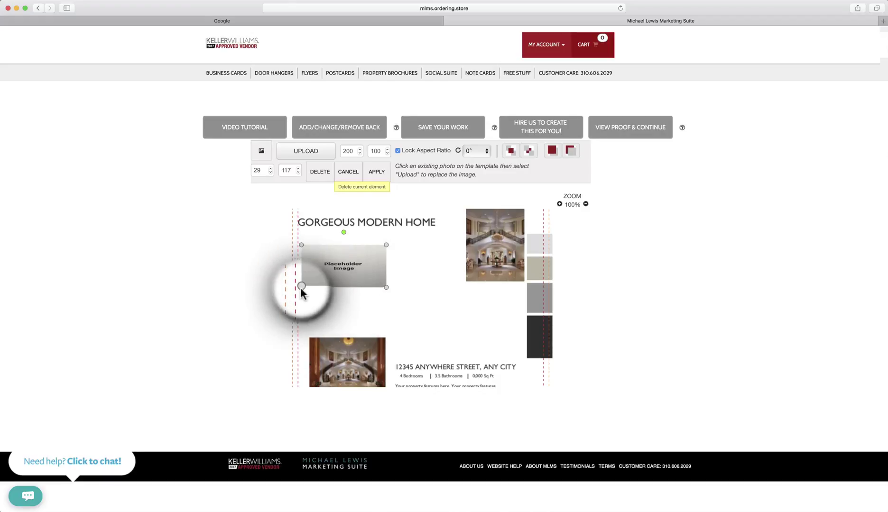
pyautogui.moveTo(301, 289); pyautogui.dragTo(298, 329)
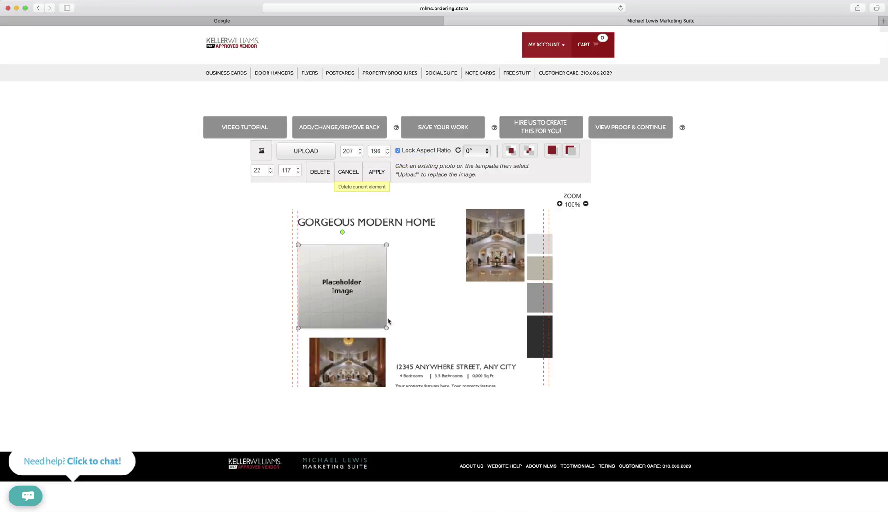
pyautogui.moveTo(387, 328); pyautogui.dragTo(535, 352)
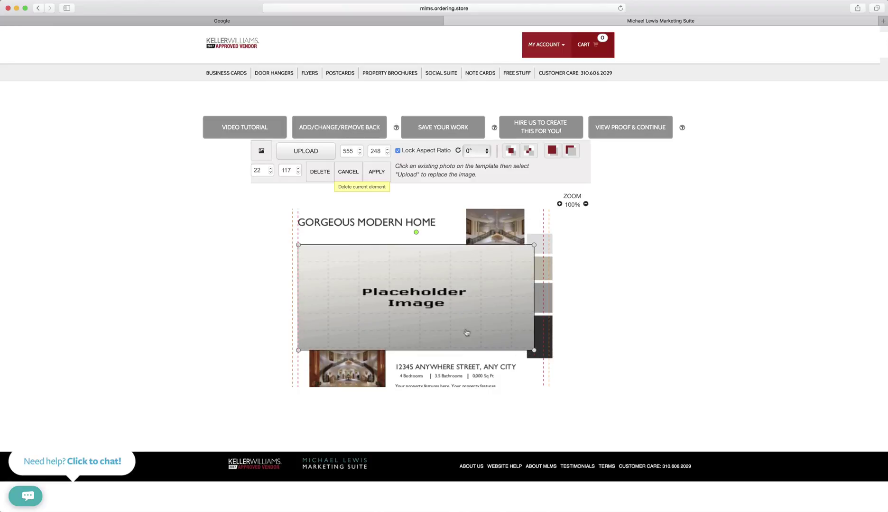
pyautogui.moveTo(442, 327); pyautogui.dragTo(433, 313)
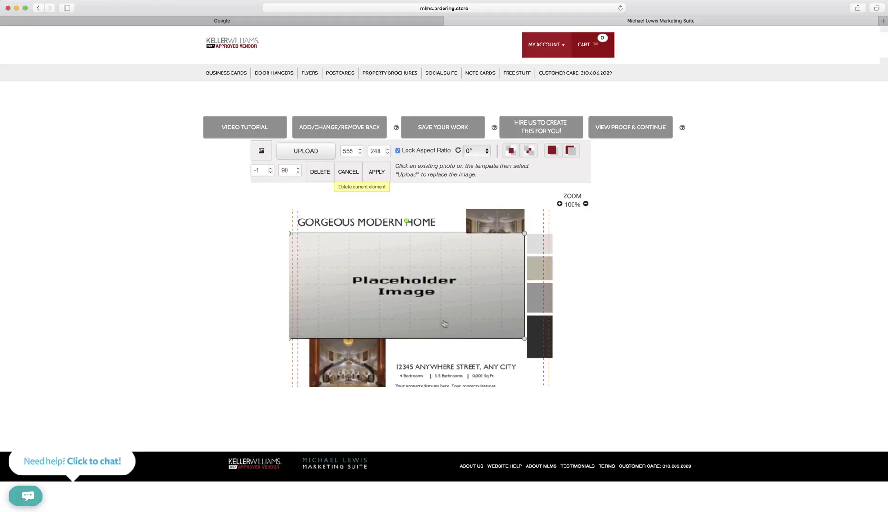
# - Set the placeholder image's horizontal position to 0 and stretch its lower edge down to a size of about 554 by 290
pyautogui.click(270, 169)
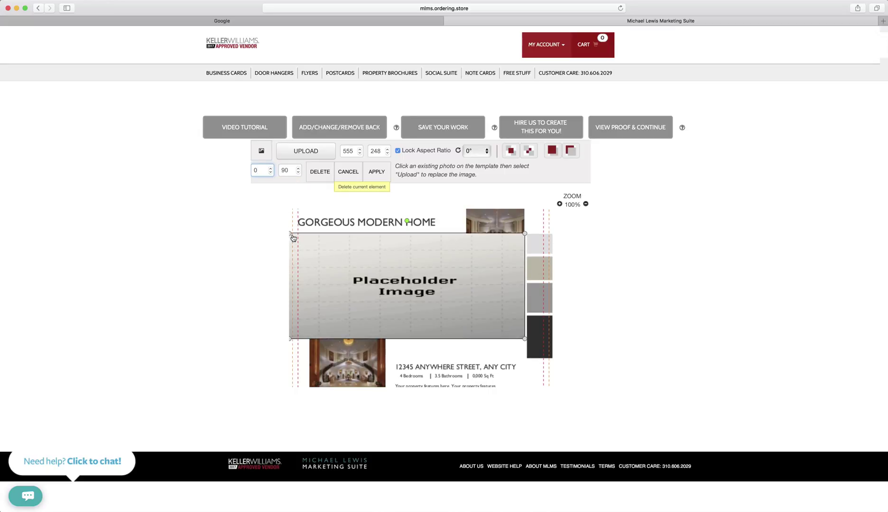
pyautogui.click(524, 341)
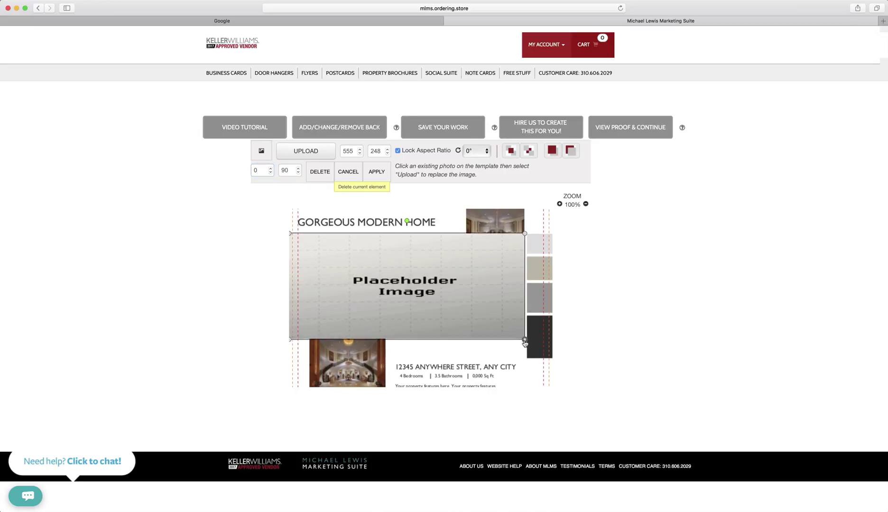
pyautogui.moveTo(525, 342); pyautogui.dragTo(525, 358)
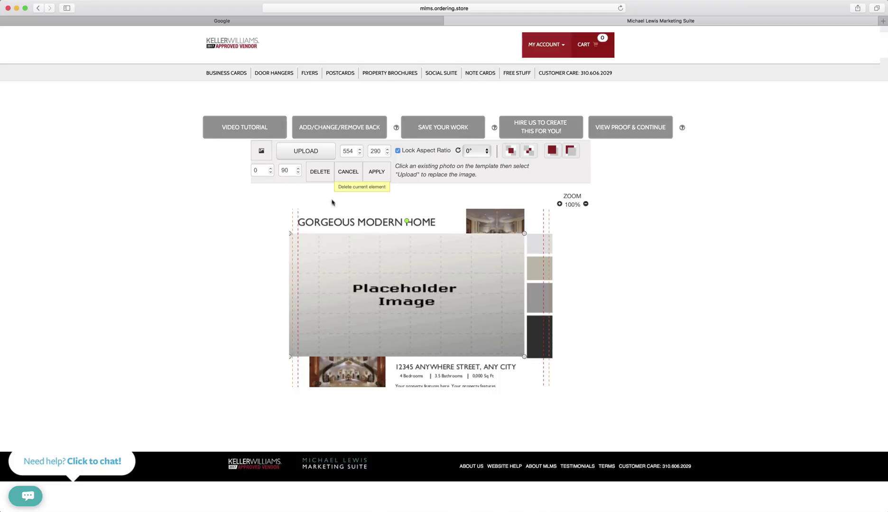
# - Load Straircase.jpeg from the House folder as the replacement for the placeholder image
pyautogui.click(319, 152)
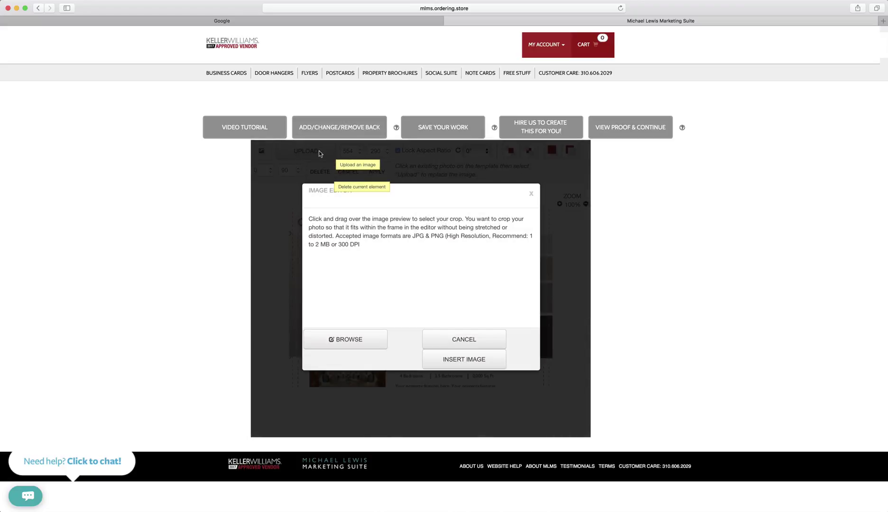
pyautogui.click(345, 339)
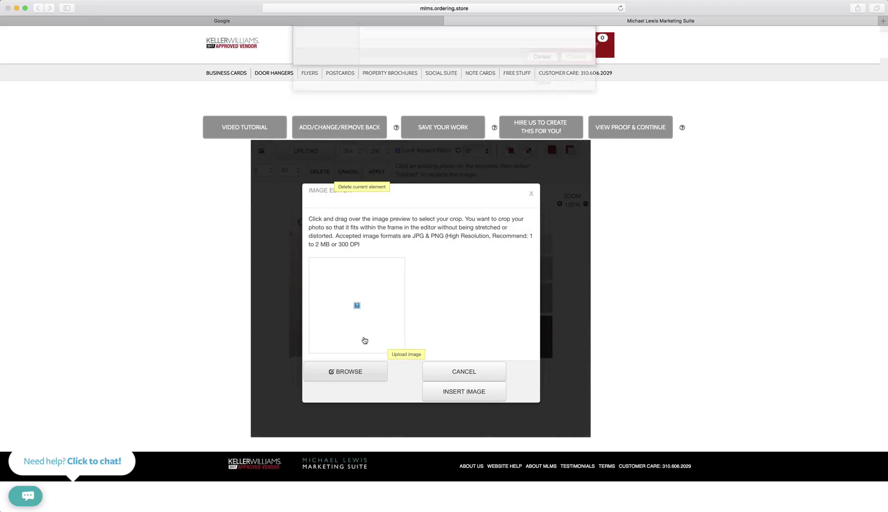
pyautogui.click(398, 66)
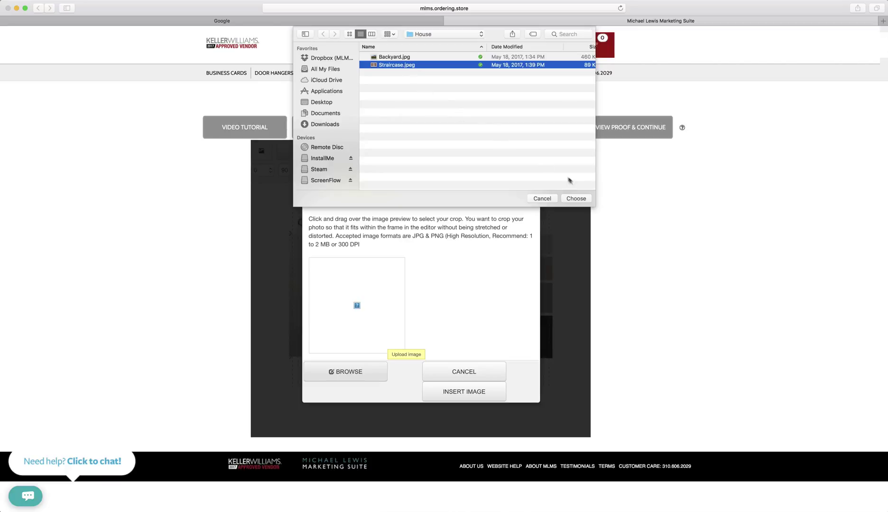
pyautogui.click(576, 199)
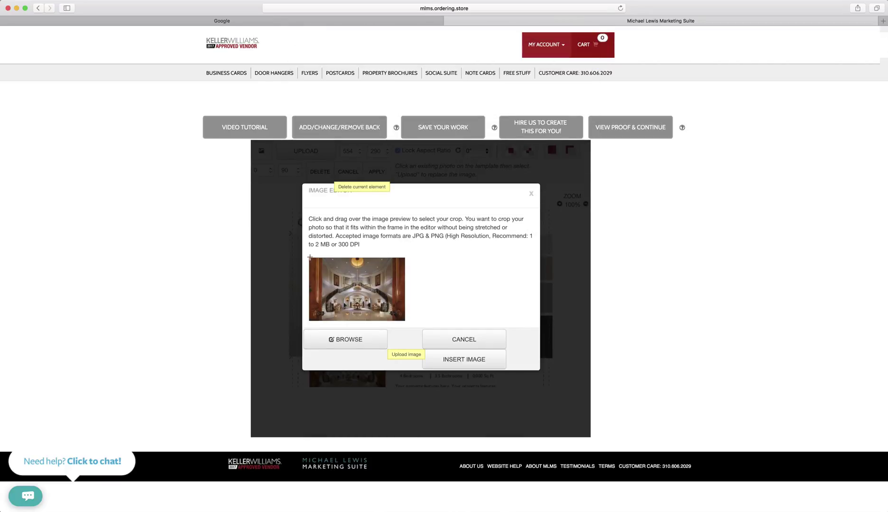
# - Crop the staircase photo to a full-width landscape area along the image's lower edge and insert it into the placeholder
pyautogui.moveTo(310, 257); pyautogui.dragTo(435, 332)
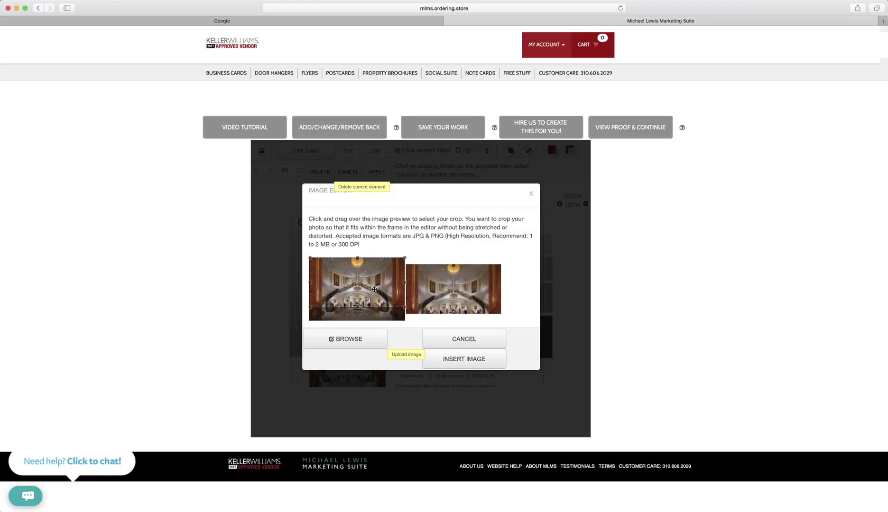
pyautogui.moveTo(375, 289); pyautogui.dragTo(374, 302)
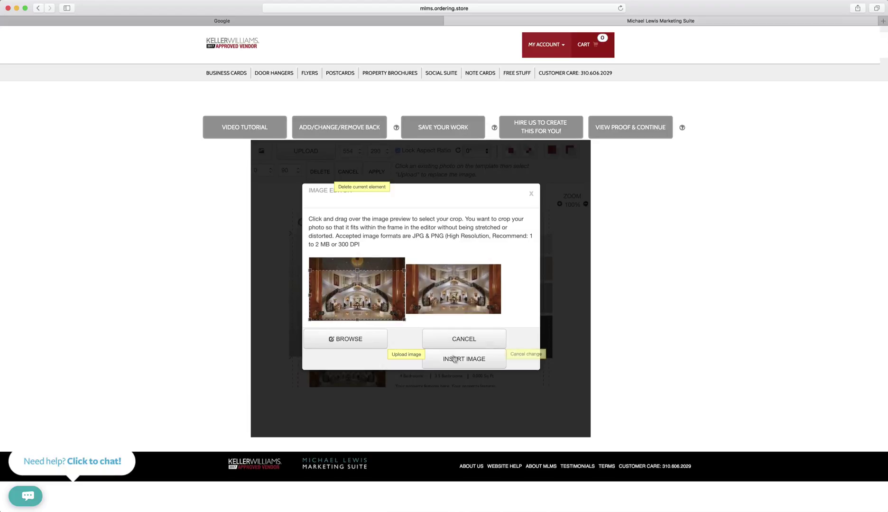
pyautogui.click(454, 359)
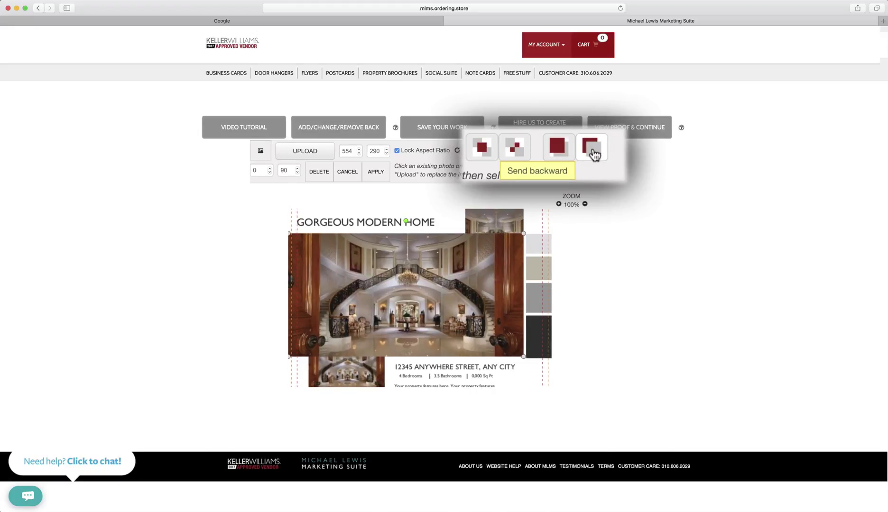
# - Send the large staircase photo behind the two smaller photos and apply the change
pyautogui.click(520, 153)
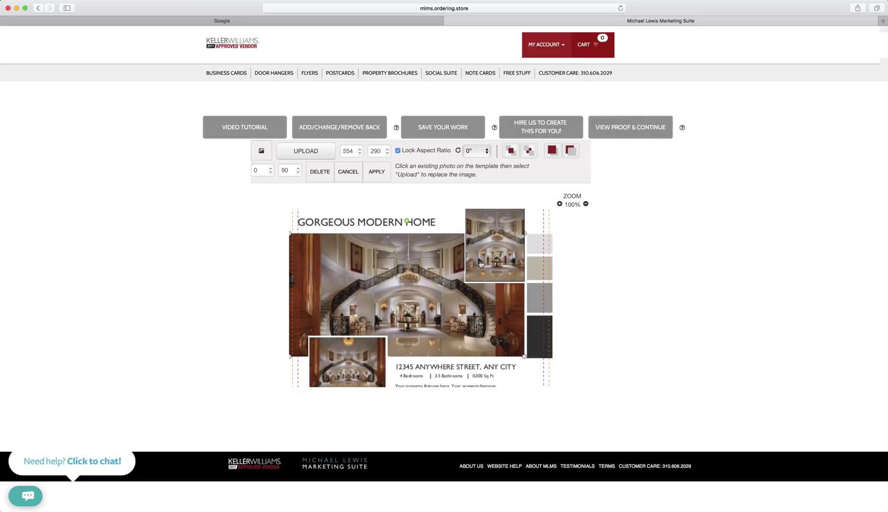
pyautogui.click(382, 177)
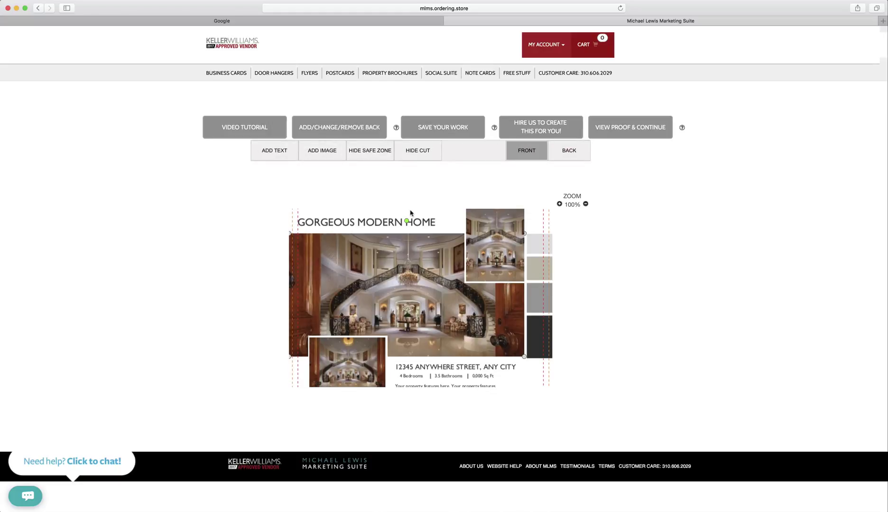
# - Rotate the large staircase photo slightly clockwise
pyautogui.moveTo(407, 222)
pyautogui.mouseDown()
pyautogui.moveTo(393, 226)
pyautogui.moveTo(408, 227)
pyautogui.mouseUp()
pyautogui.scroll(-1, 409, 227)
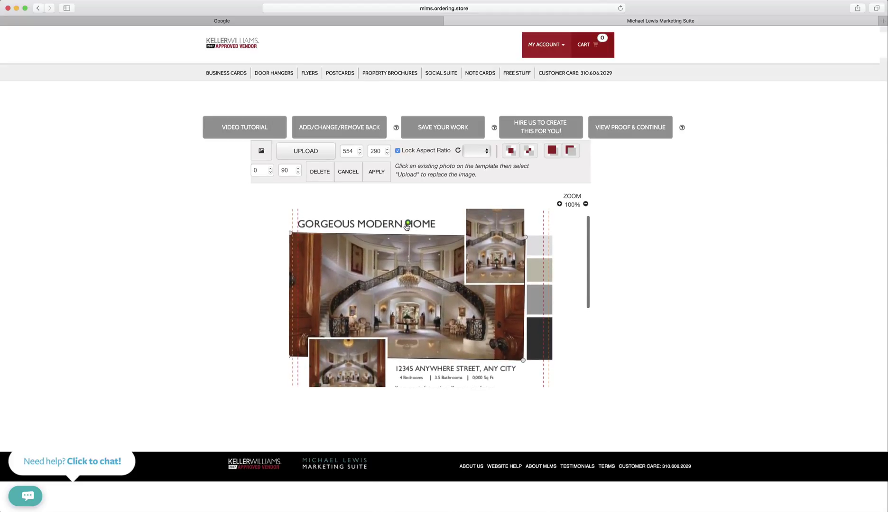